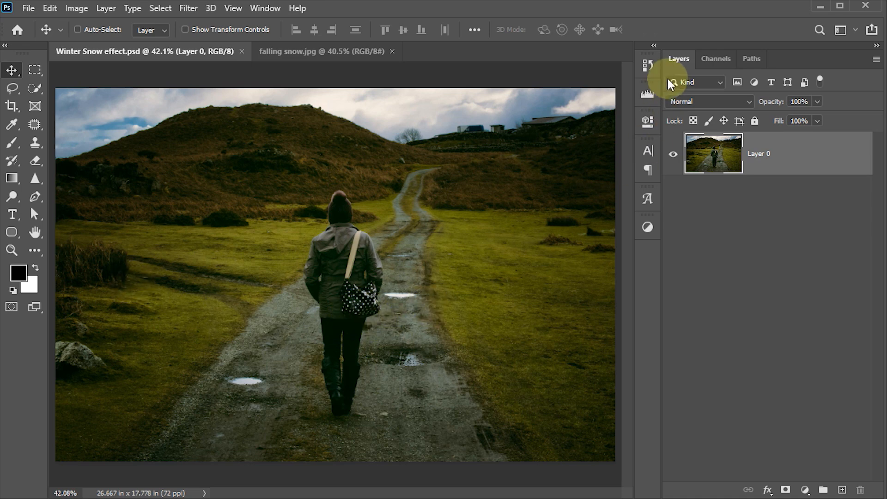
Isolate the Green channel of the winter photo, then select and copy its entire contents.
click(717, 59)
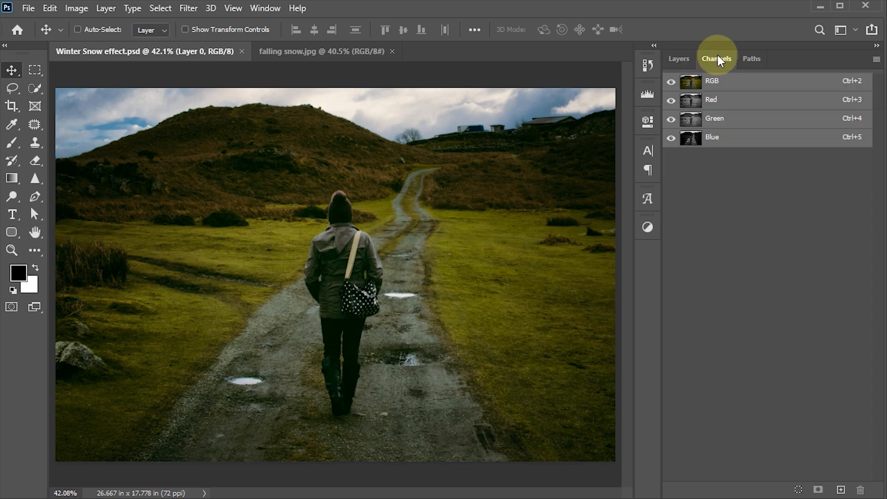
click(265, 8)
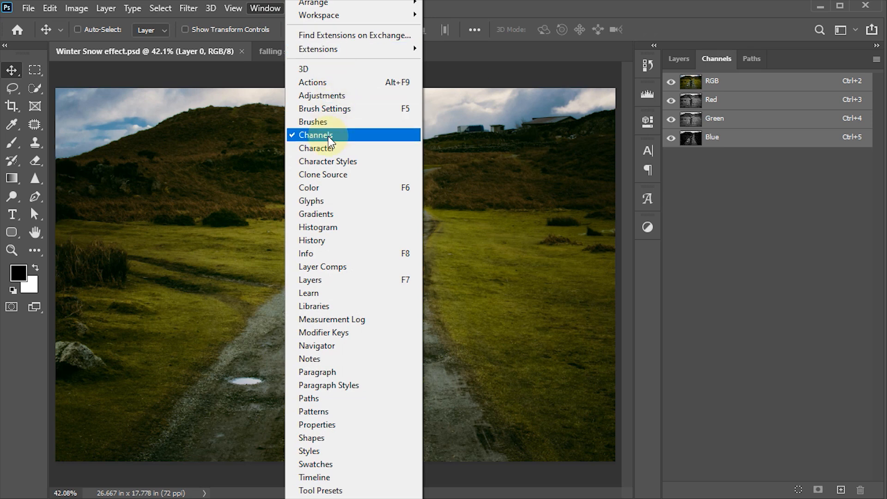
click(717, 59)
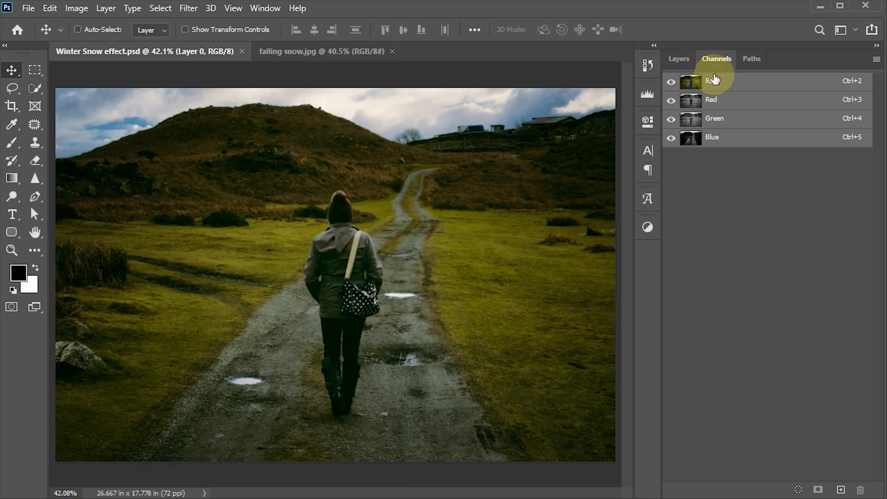
click(687, 121)
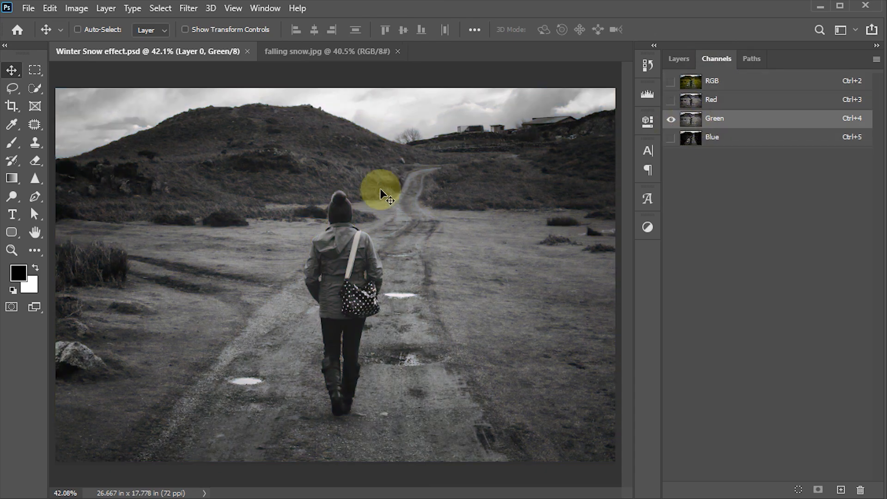
key(ctrl+a)
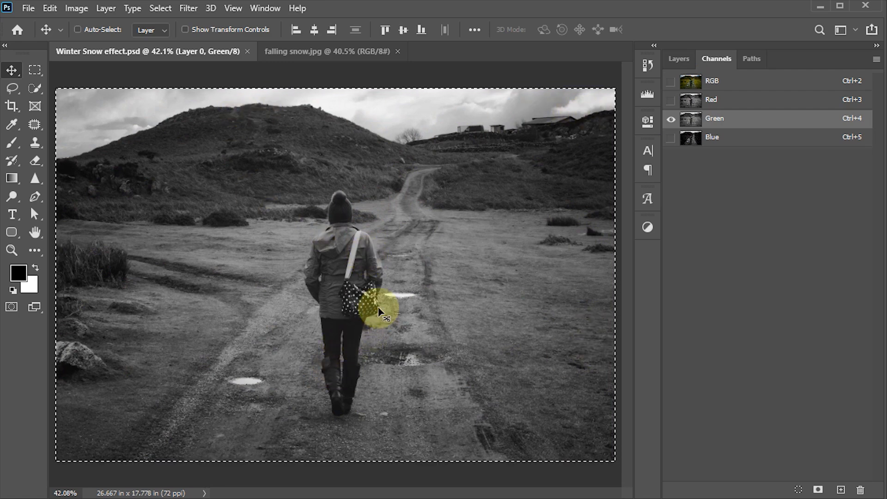
key(ctrl+c)
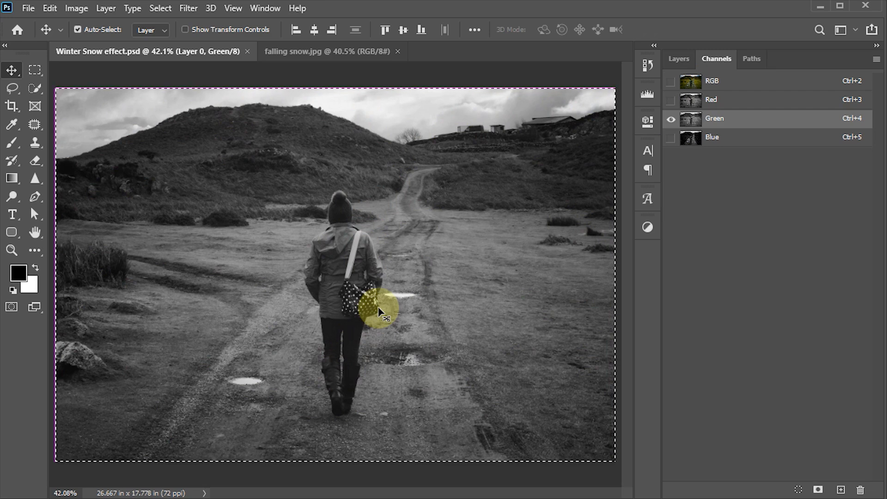
Add a new layer above Layer 0 and paste the copied Green channel into it.
click(675, 57)
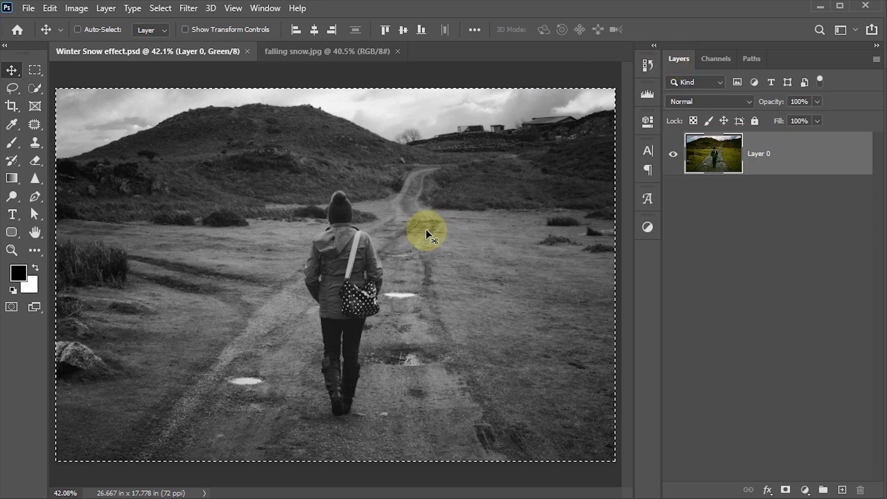
click(840, 490)
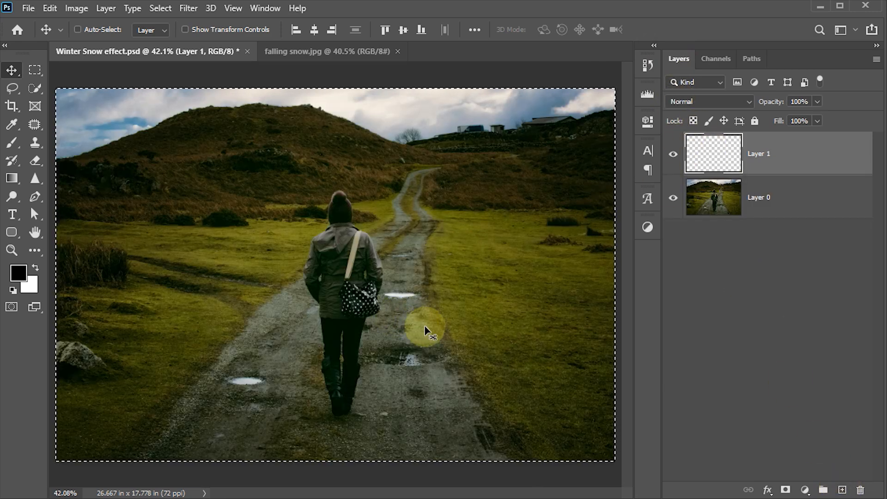
key(ctrl)
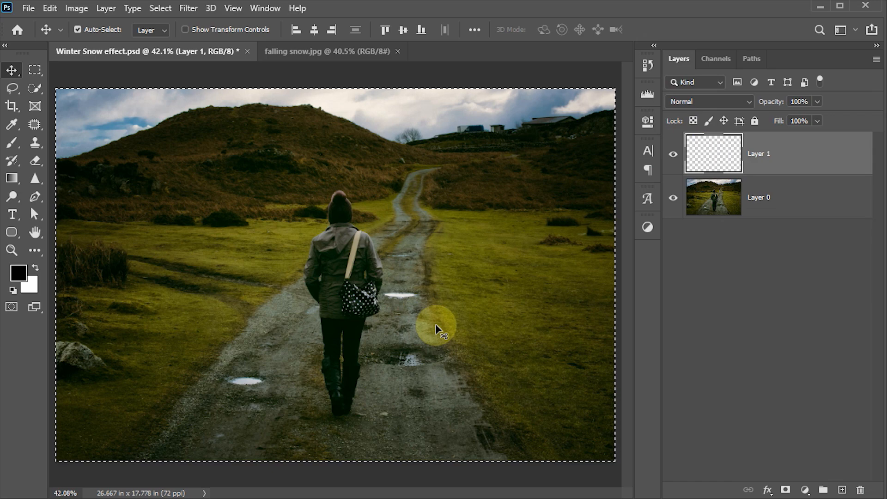
key(ctrl+v)
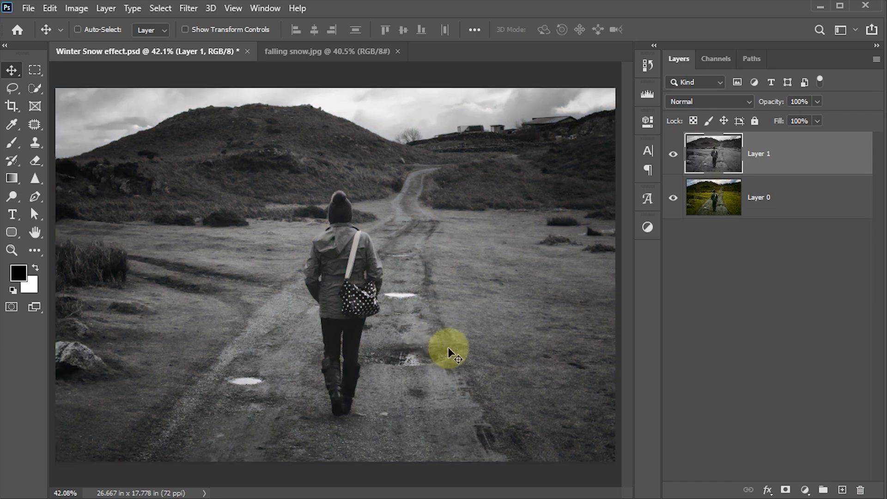
Set the blend mode of the grayscale layer to Screen and save the document.
click(691, 102)
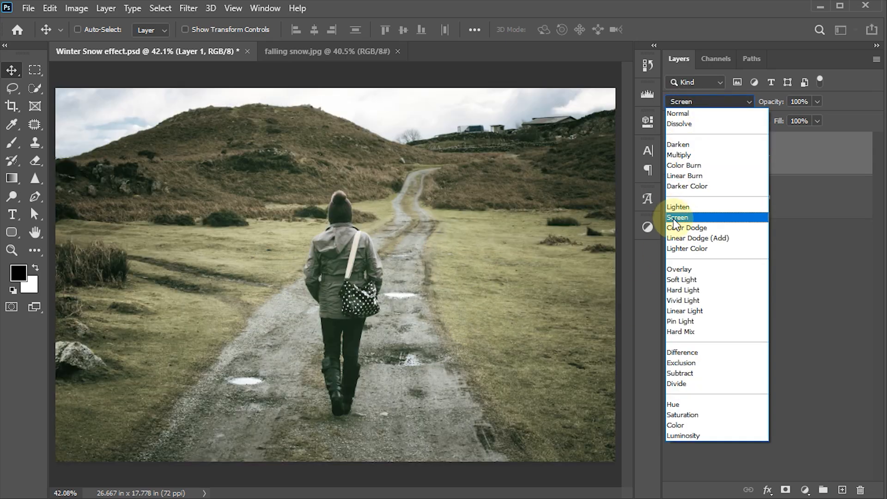
click(678, 218)
key(ctrl+s)
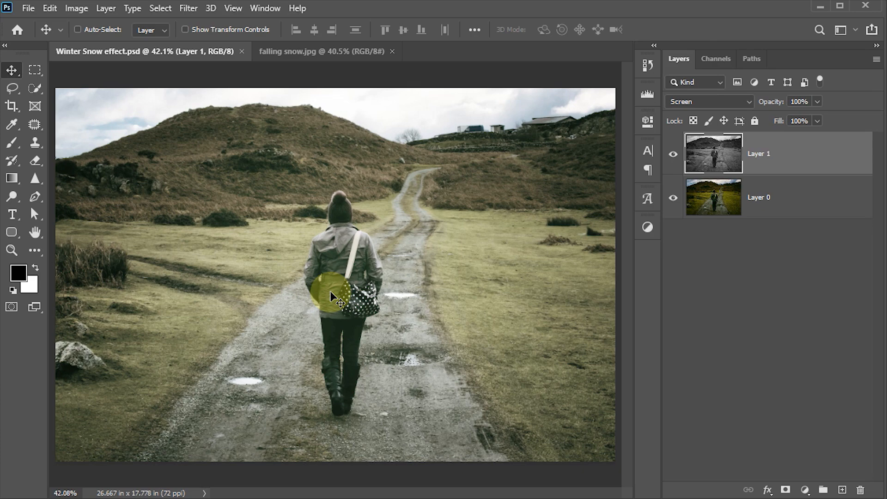
Convert Layer 1 to a smart object and choose the Diffuse Glow distort effect in the Filter Gallery.
right_click(830, 157)
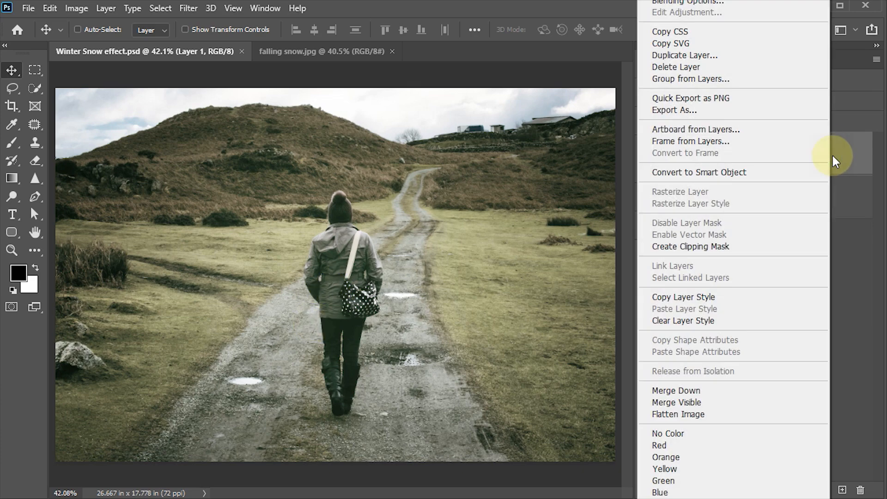
click(727, 173)
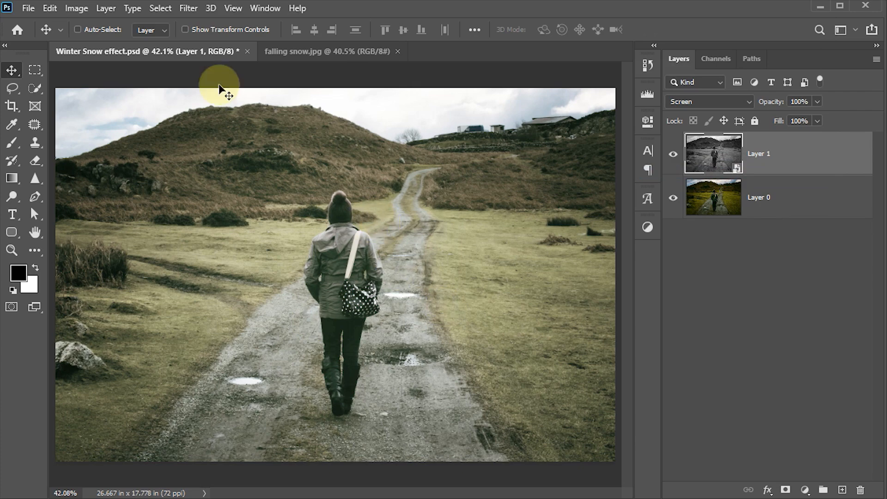
click(188, 9)
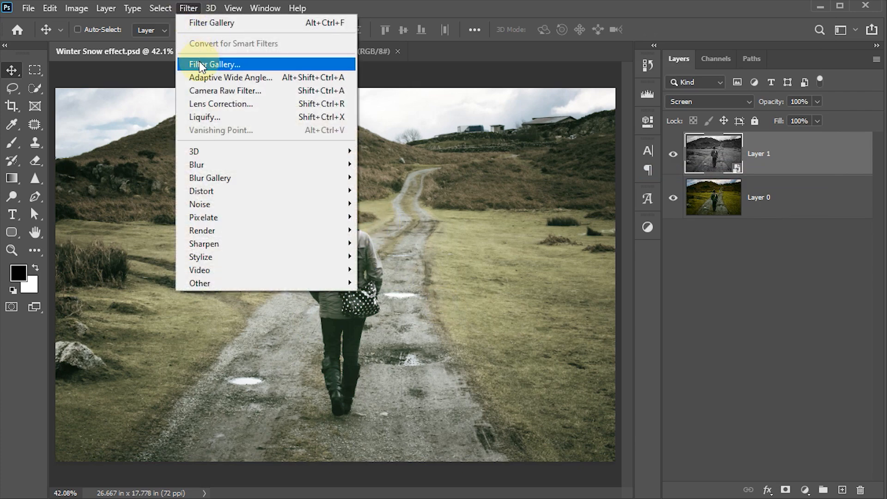
click(201, 66)
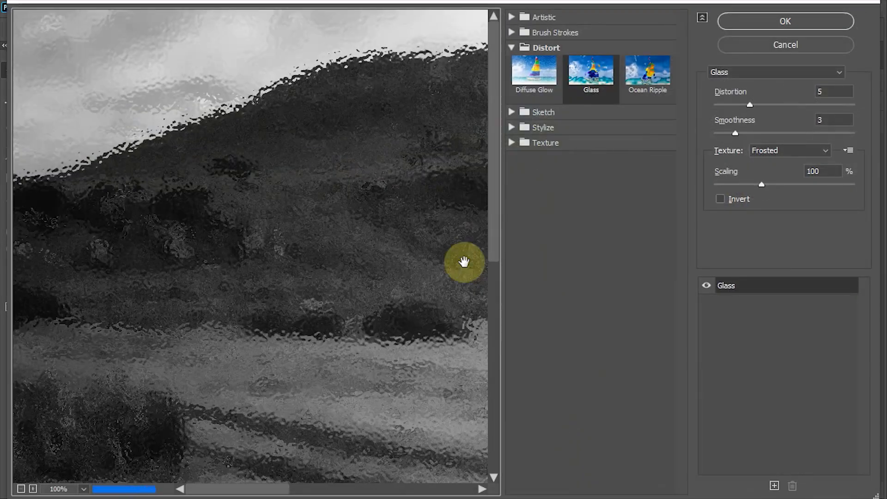
click(512, 47)
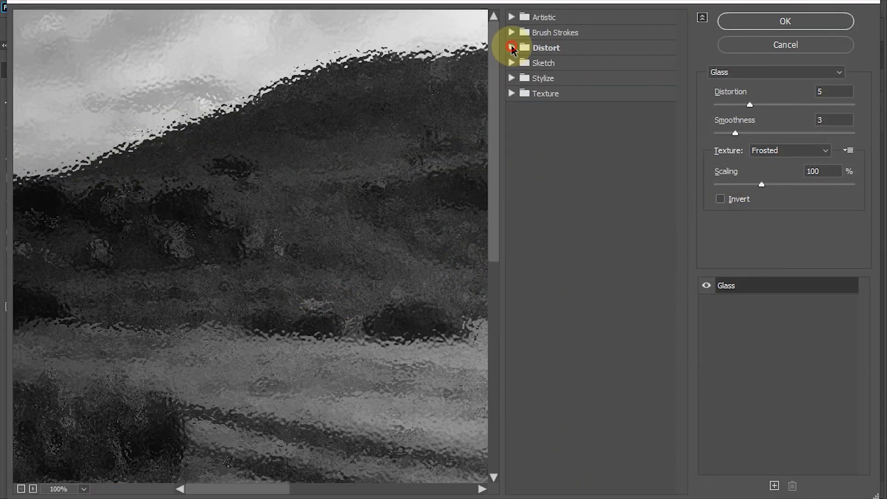
click(511, 47)
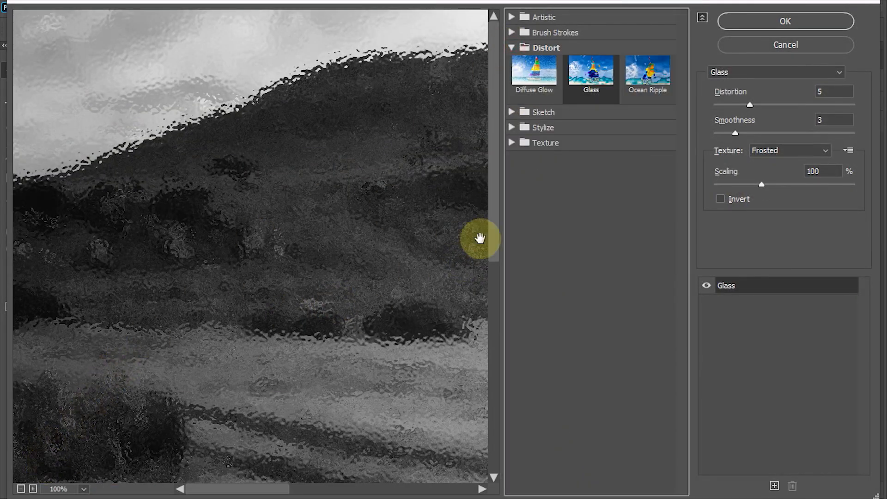
click(533, 86)
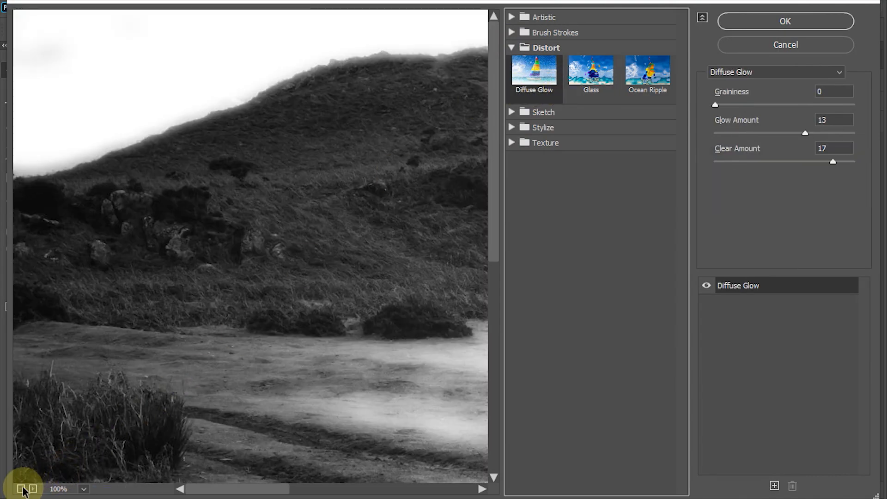
Set Diffuse Glow's Glow Amount to 6 and Clear Amount to 5, checking the whole figure in the preview, and apply the filter.
click(21, 489)
click(21, 489)
drag(318, 257, 253, 241)
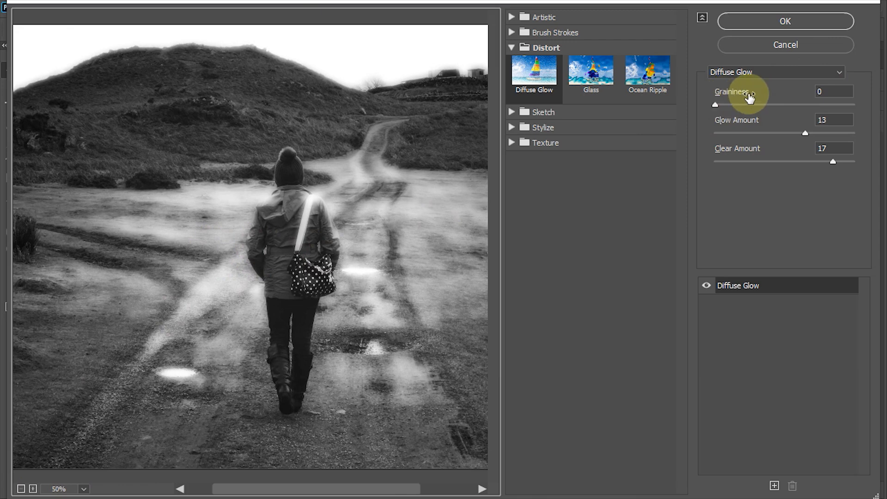
click(818, 91)
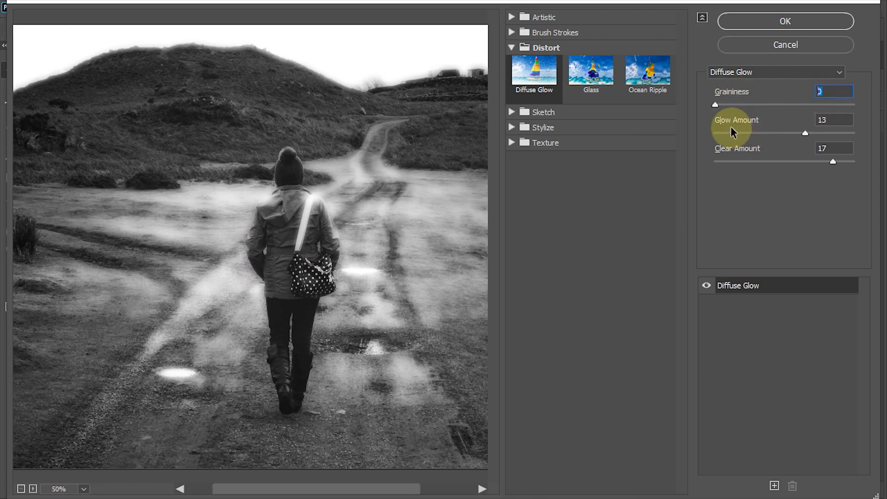
click(834, 121)
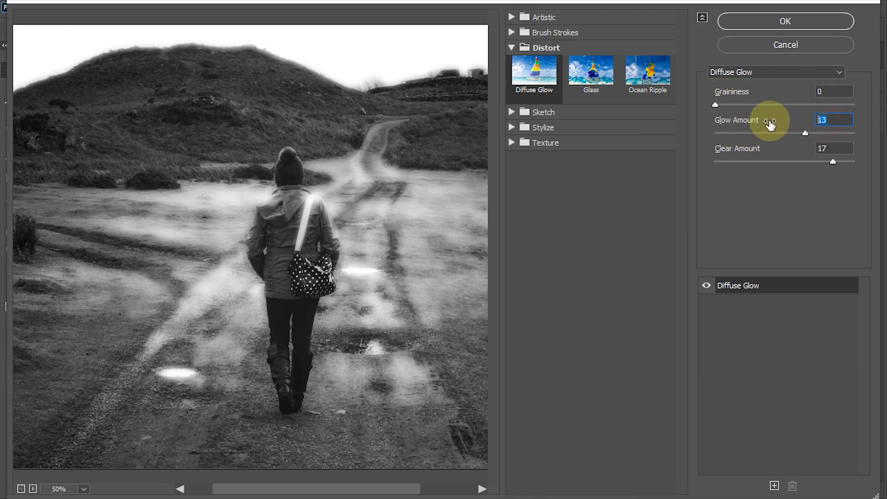
drag(769, 123, 766, 123)
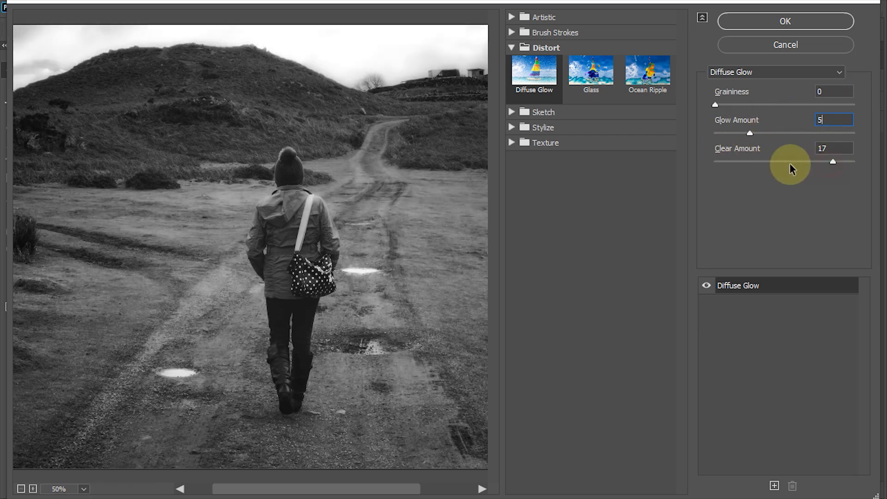
drag(831, 163, 759, 167)
click(827, 120)
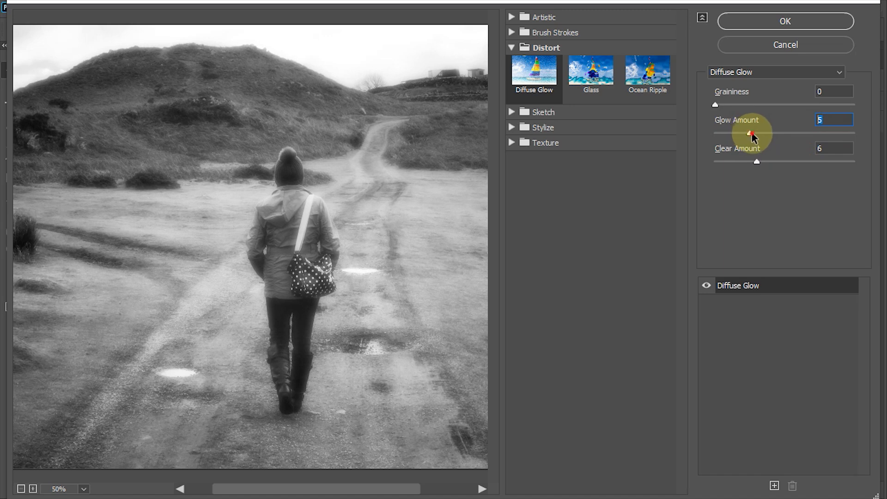
drag(757, 133, 749, 161)
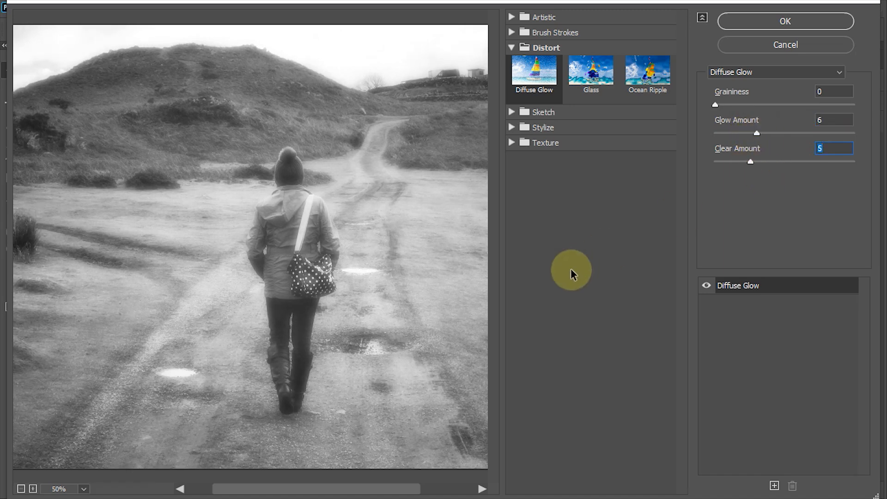
click(763, 21)
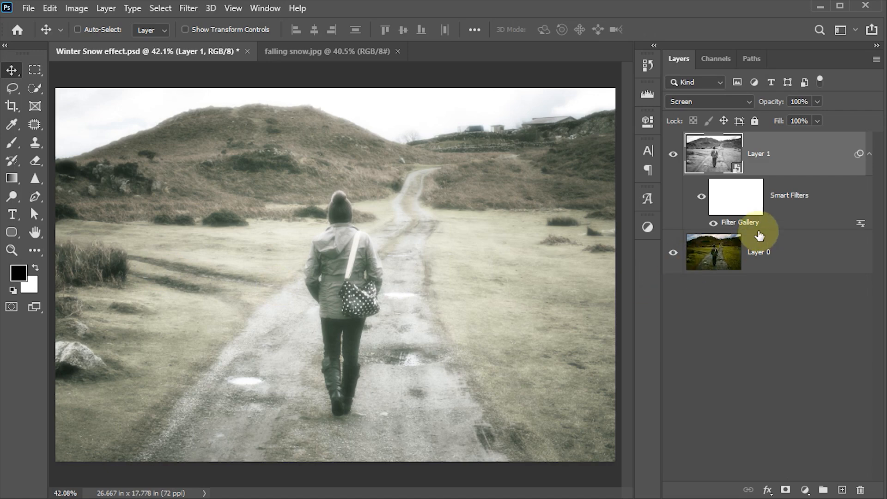
Change the Filter Gallery smart filter's blending mode to Screen and save the document.
double_click(860, 226)
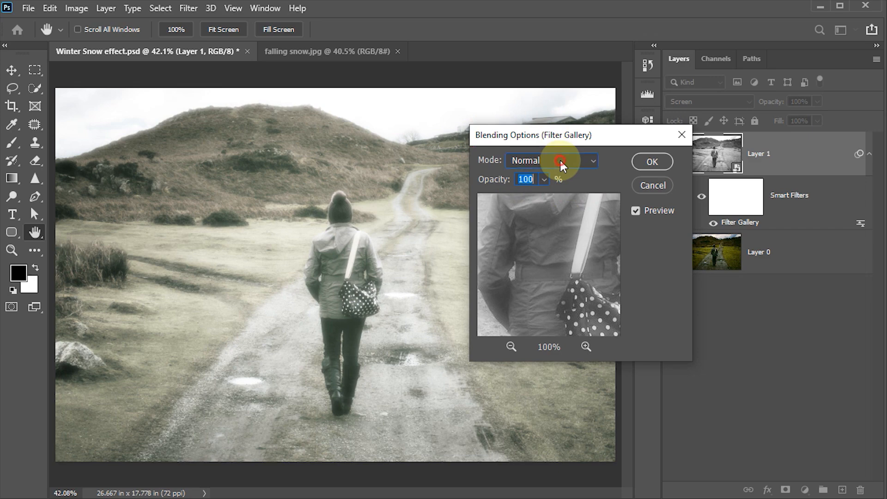
click(559, 159)
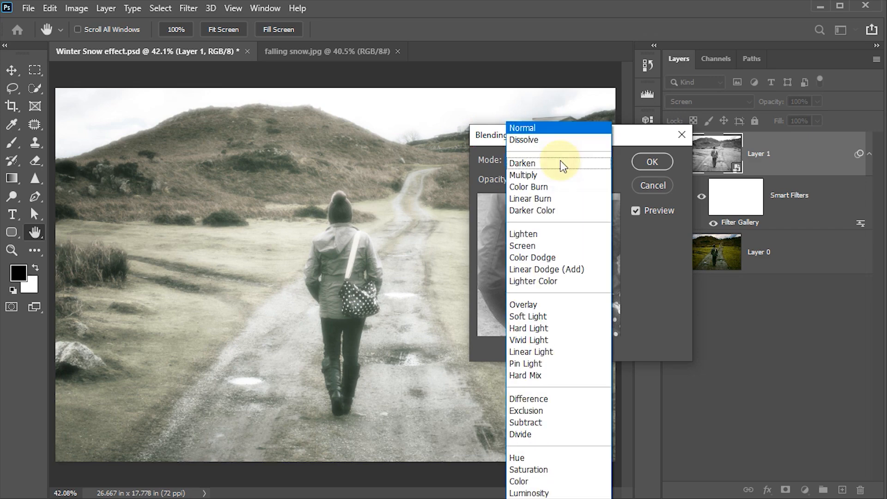
click(521, 247)
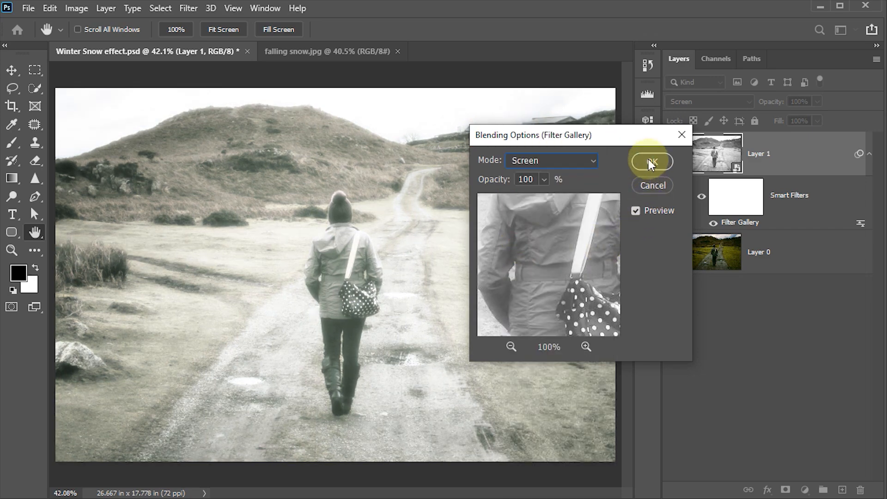
click(647, 160)
key(ctrl+s)
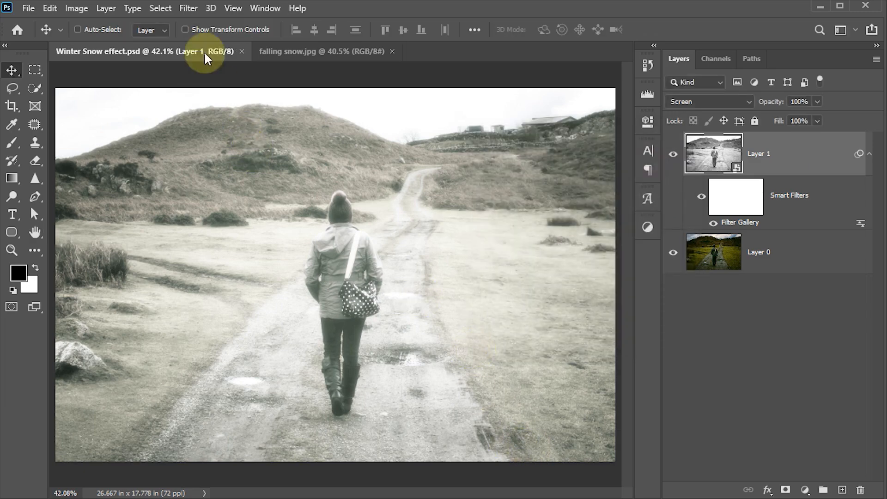
Open the Camera Raw Filter on Layer 1 and set Texture to +100.
click(188, 8)
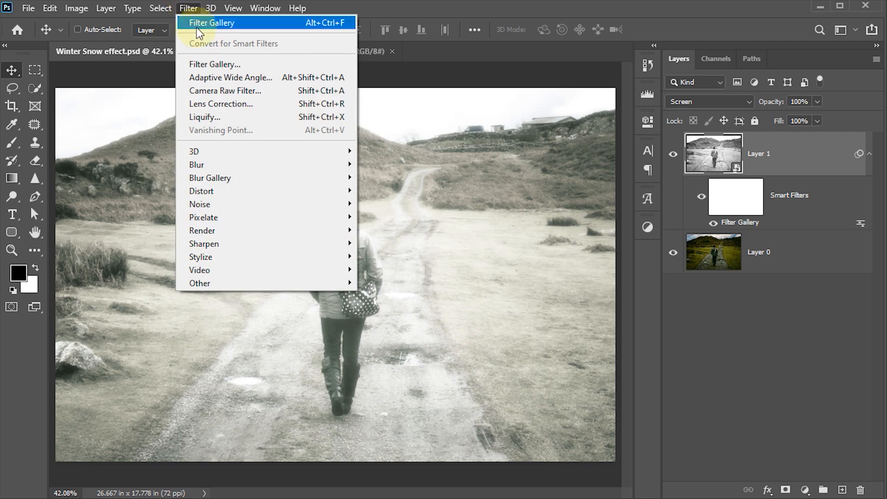
click(215, 91)
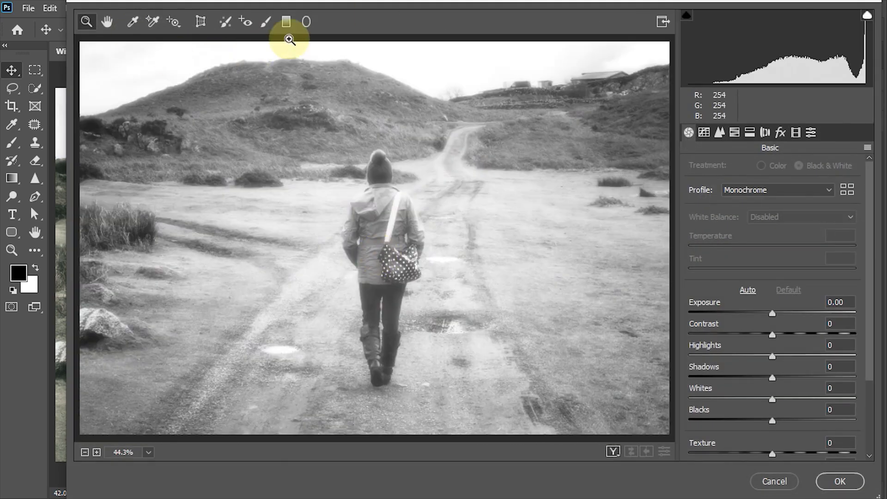
drag(427, 1, 411, 2)
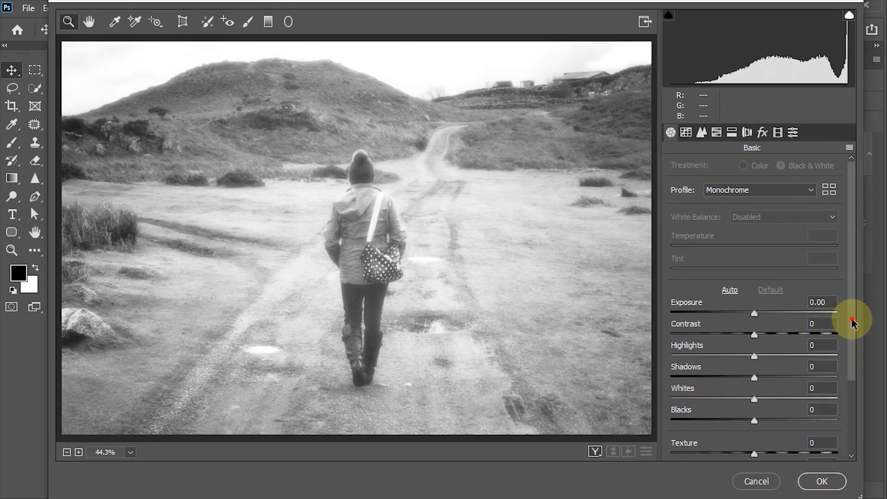
scroll(848, 374, down, 4)
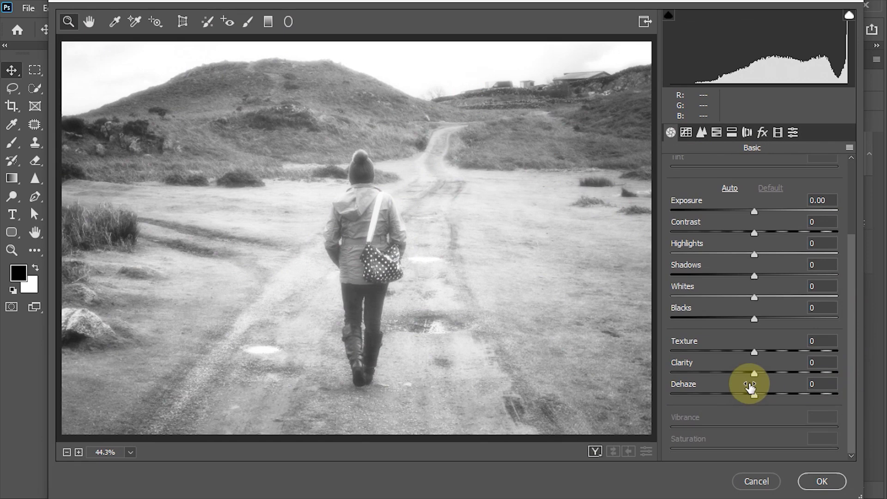
drag(753, 352, 841, 348)
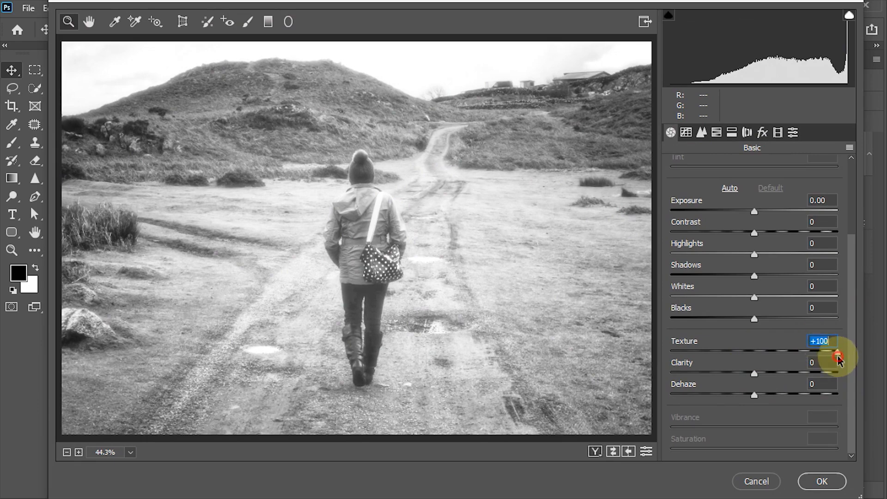
mouse_move(837, 352)
mouse_down()
mouse_move(719, 351)
mouse_move(836, 351)
mouse_up()
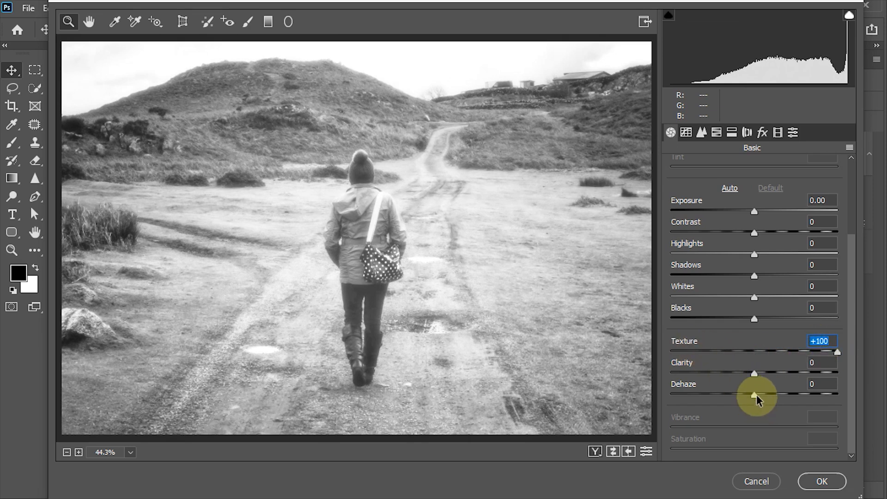
Set Dehaze to +41, apply the Camera Raw filter and save the document.
drag(755, 395, 789, 393)
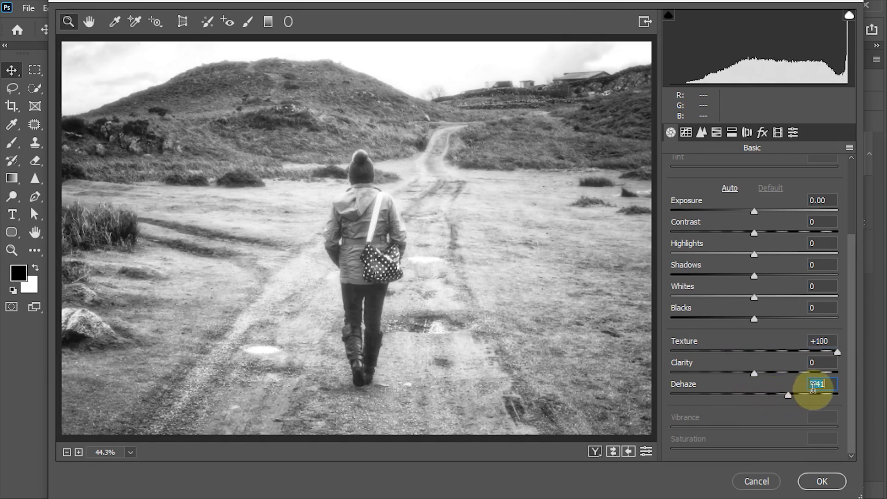
click(820, 483)
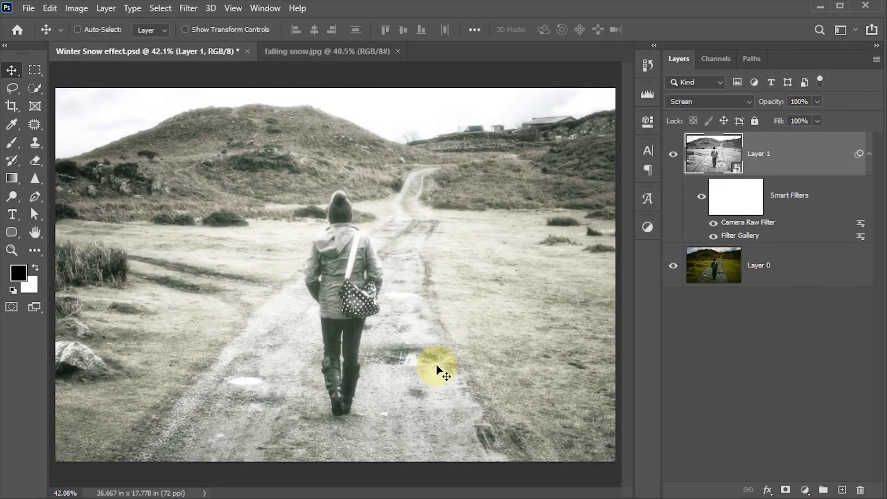
key(ctrl+s)
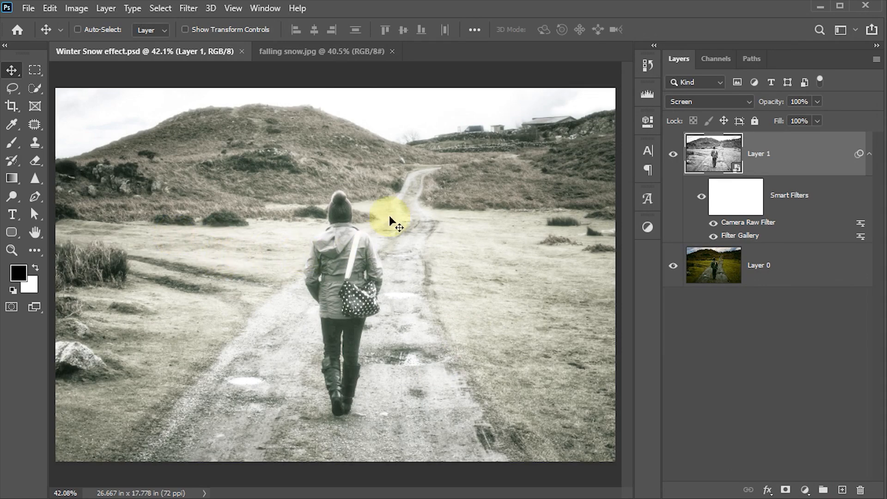
Copy the entire falling snow.jpg image and paste it into Winter Snow effect.psd as a new layer.
click(290, 48)
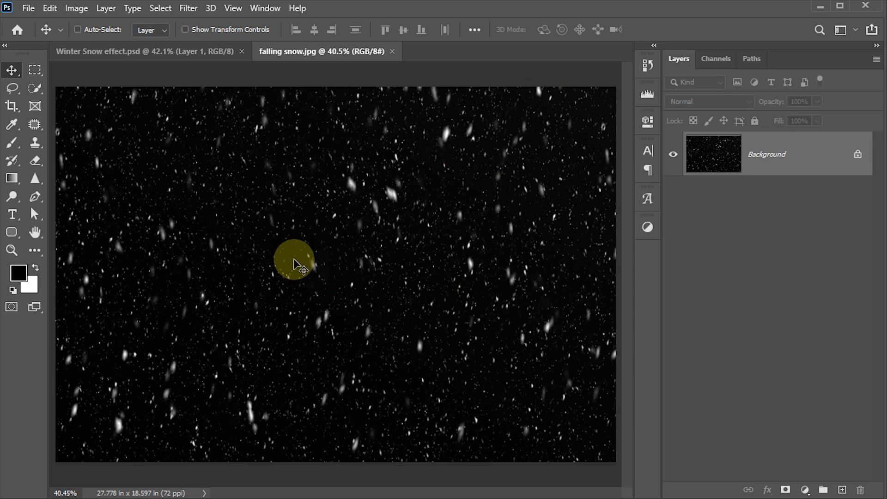
key(ctrl+a)
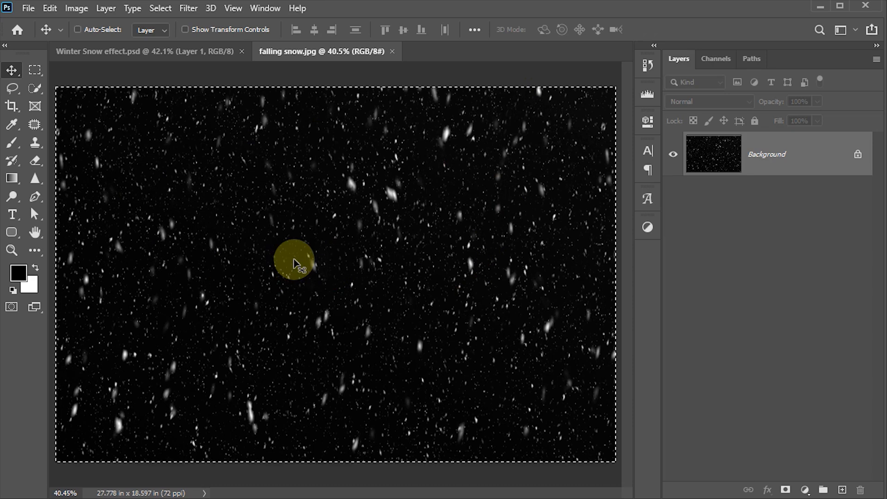
key(ctrl)
key(ctrl+c)
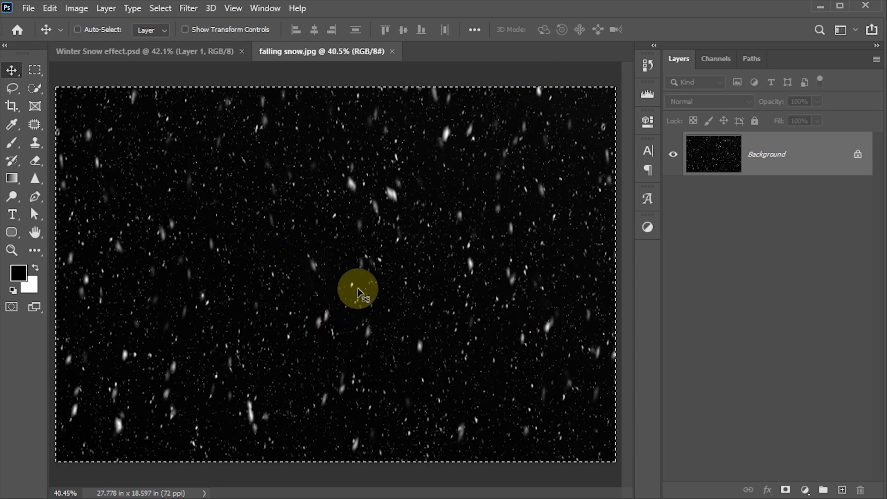
click(167, 47)
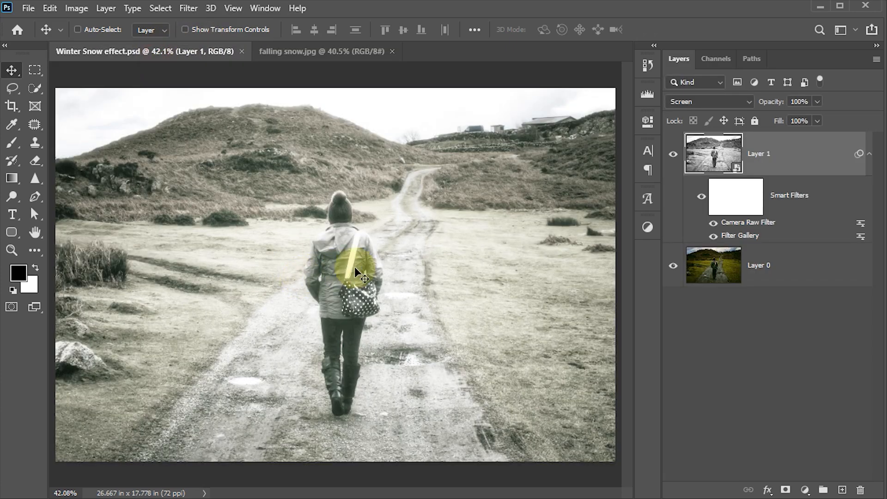
key(ctrl+v)
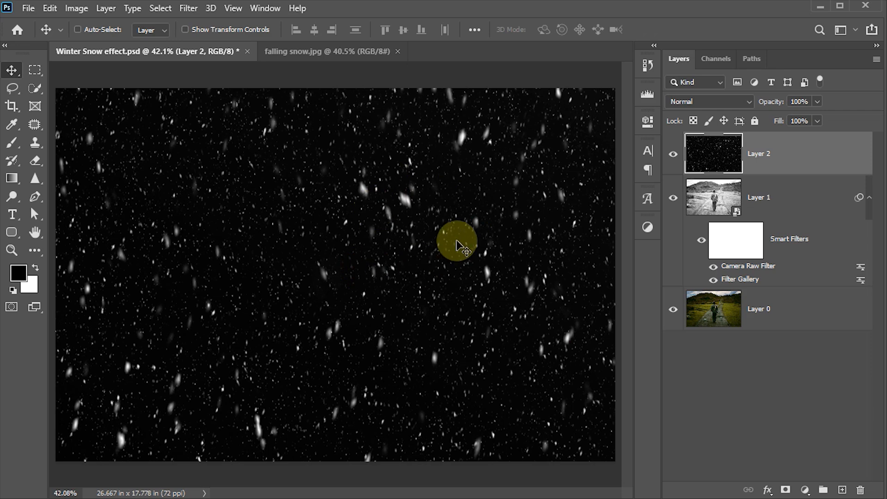
Scale the pasted snow layer to about 96.3% to fit the canvas and set its blend mode to Screen.
key(ctrl+t)
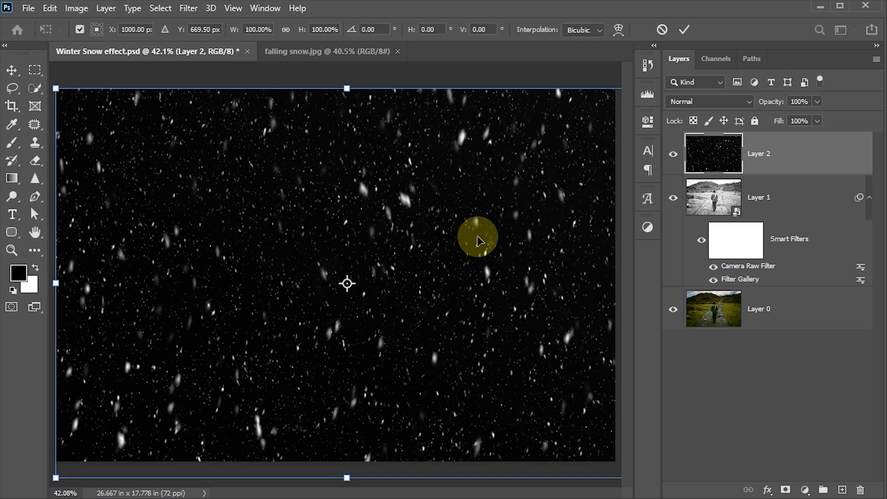
key(ctrl+0)
drag(609, 443, 590, 445)
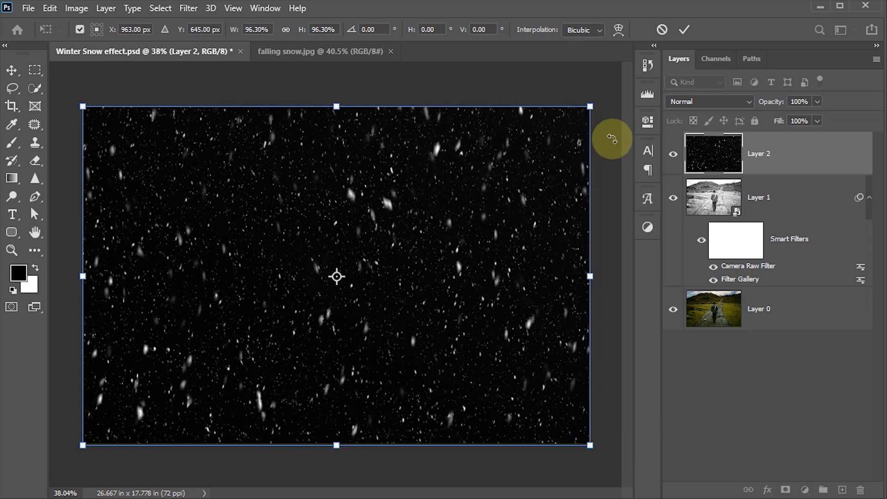
click(684, 33)
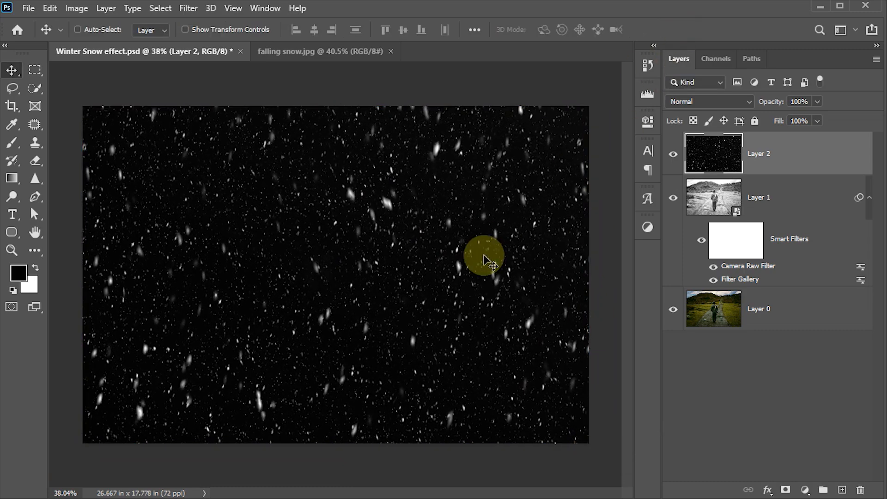
key(ctrl+0)
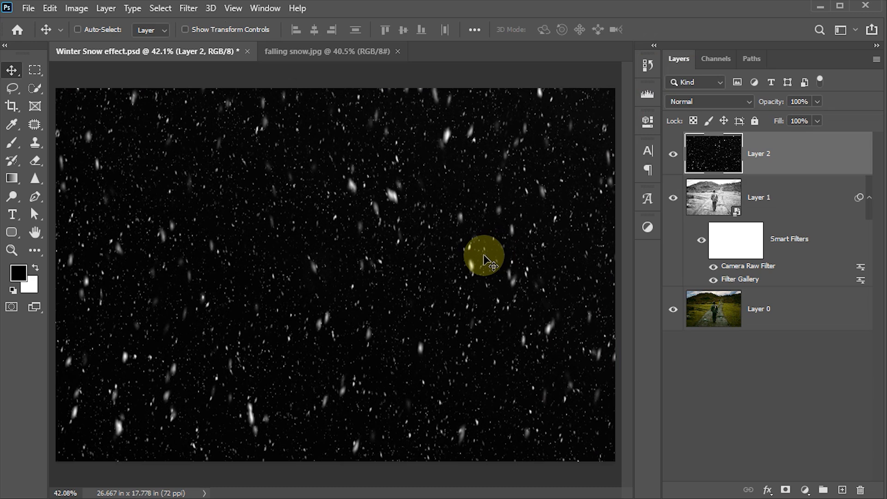
click(701, 101)
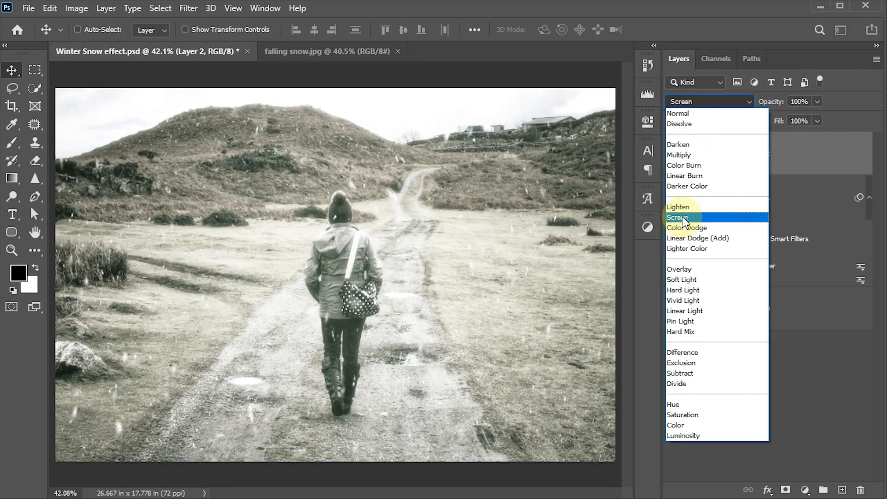
click(681, 217)
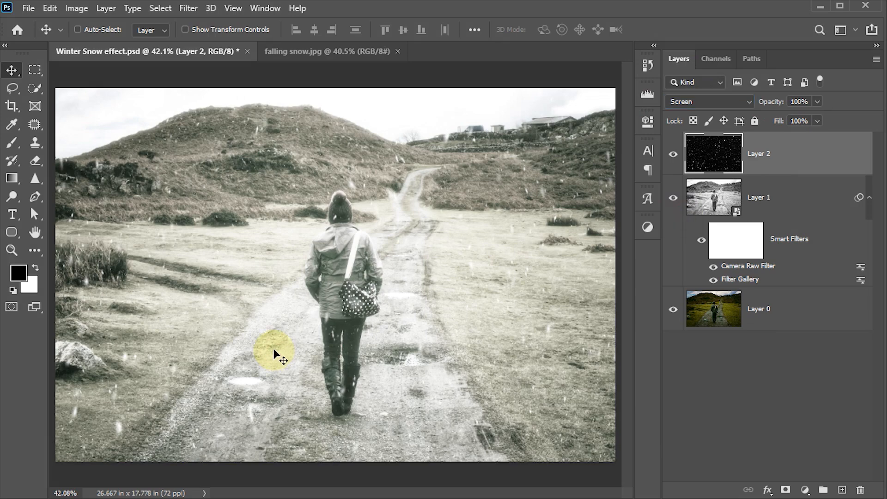
Duplicate the snow layer, enlarge the copy to about 127%, shift it horizontally to X about 1082 px, and save the document.
key(ctrl)
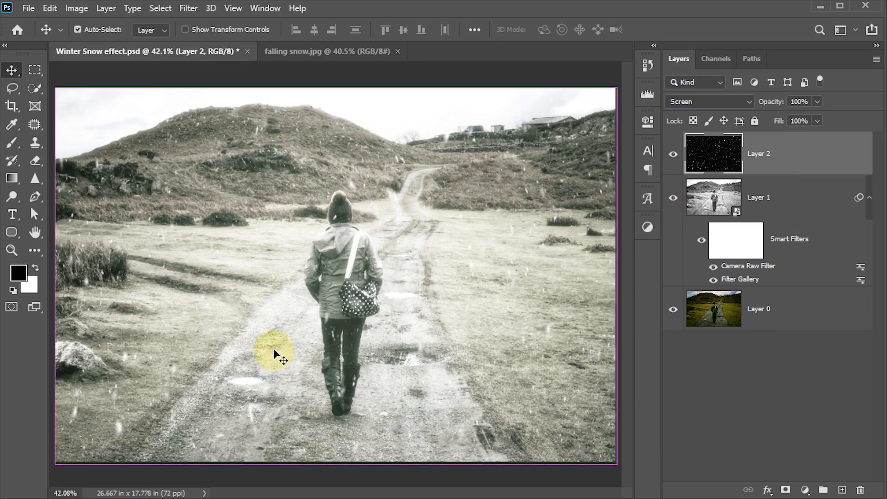
key(ctrl+j)
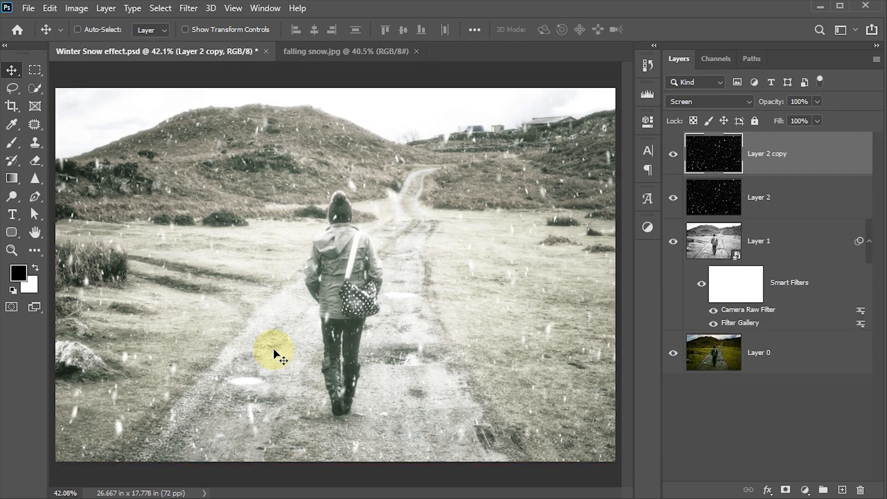
key(ctrl+t)
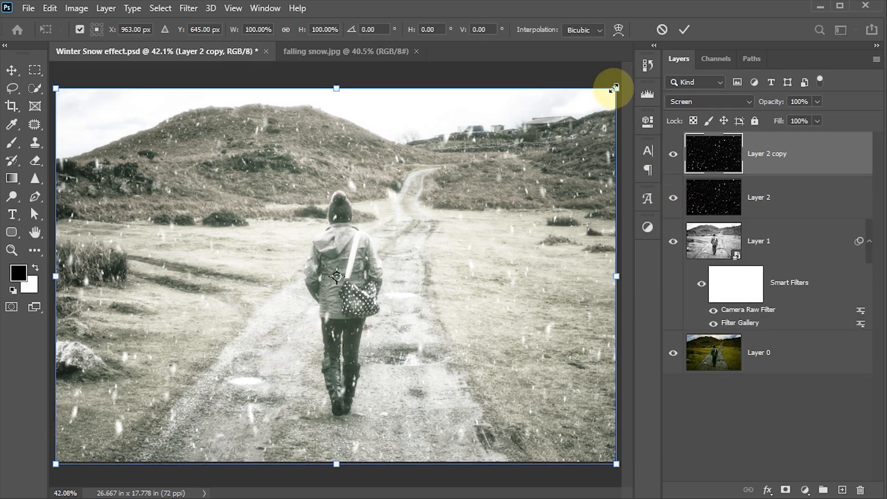
drag(616, 88, 689, 38)
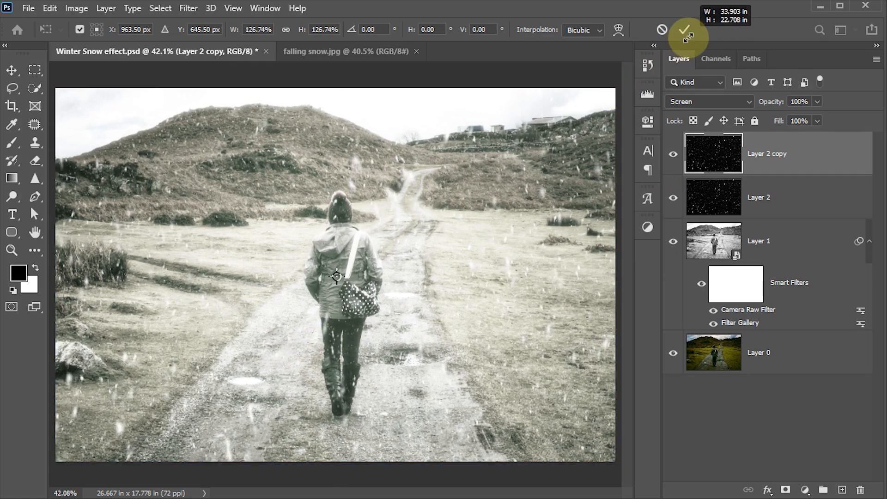
drag(209, 345, 239, 339)
mouse_move(306, 412)
mouse_down()
mouse_move(311, 390)
mouse_move(311, 413)
mouse_up()
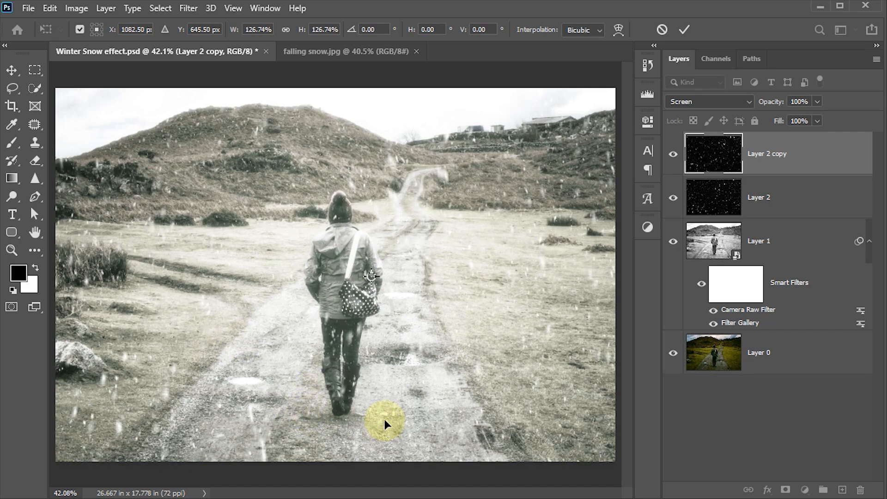
click(683, 30)
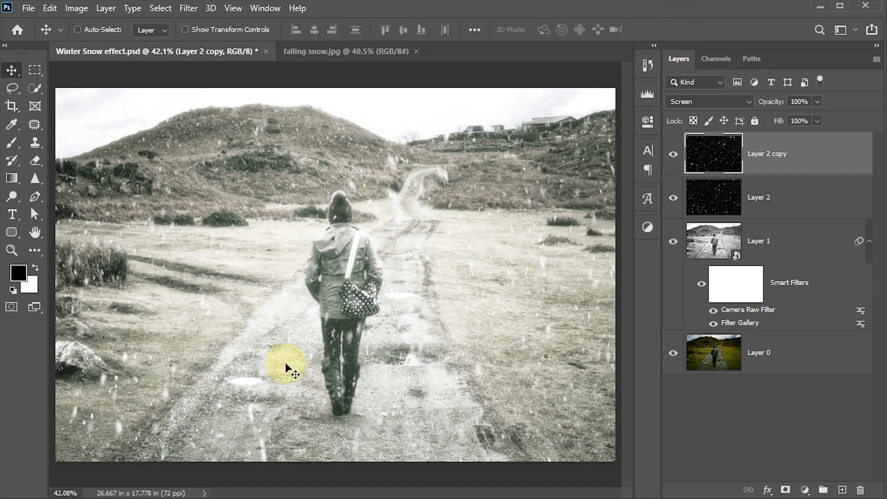
key(ctrl+s)
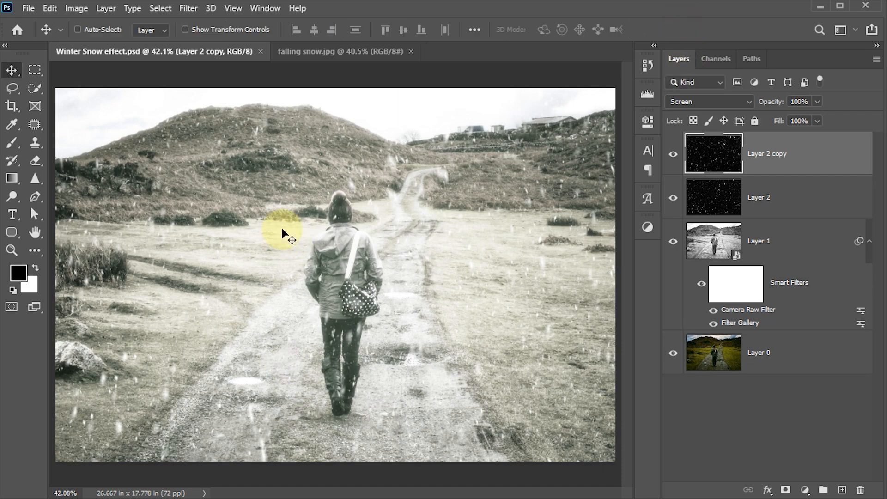
Add a Solid Color fill layer in white (ffffff) above the snow layers.
click(800, 488)
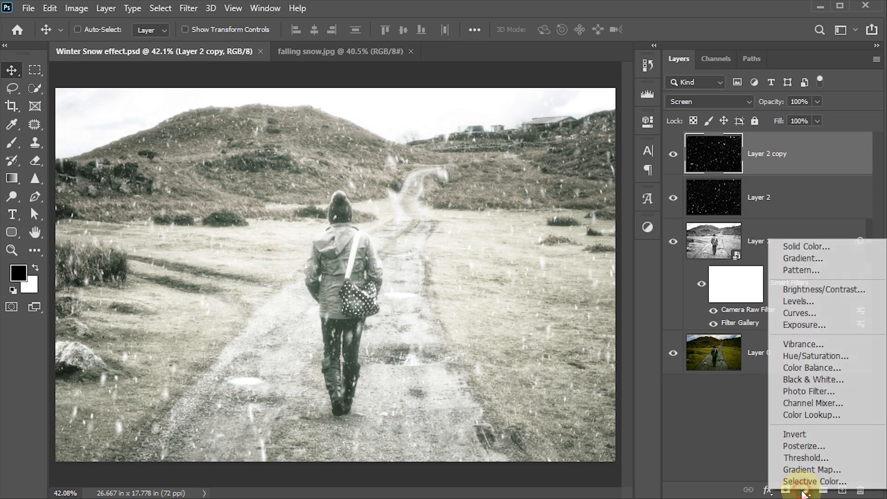
click(803, 247)
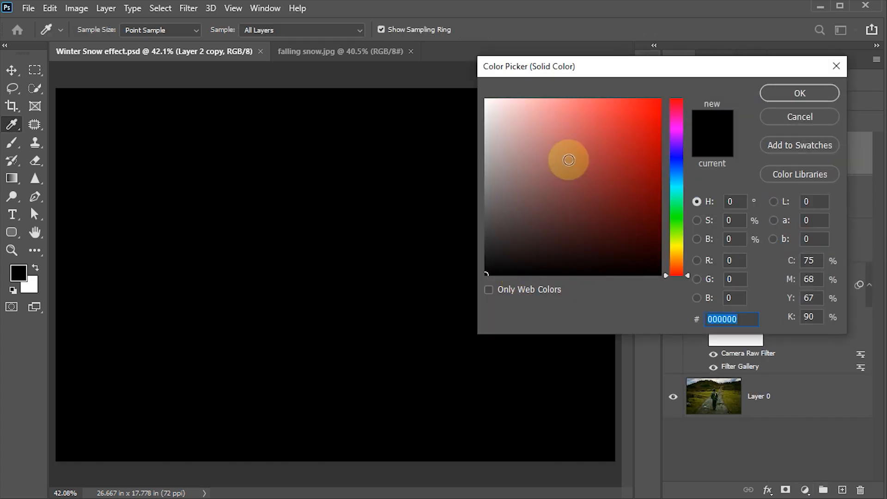
drag(568, 158, 449, 76)
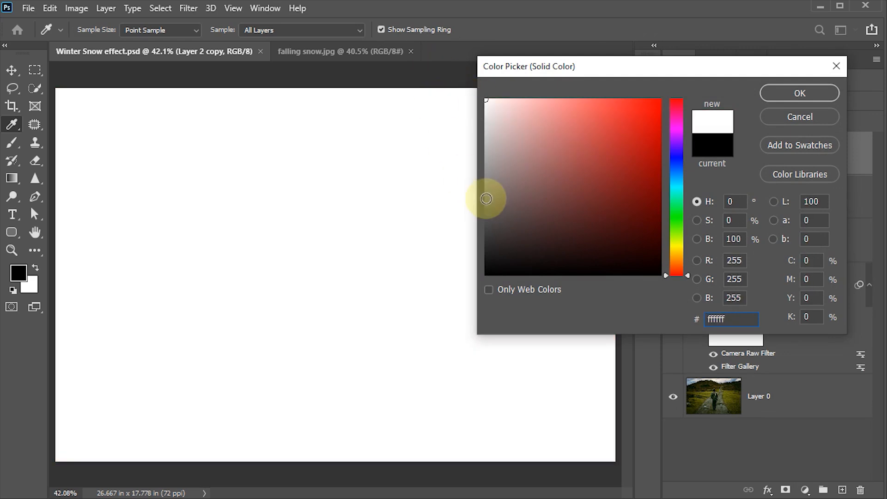
click(814, 92)
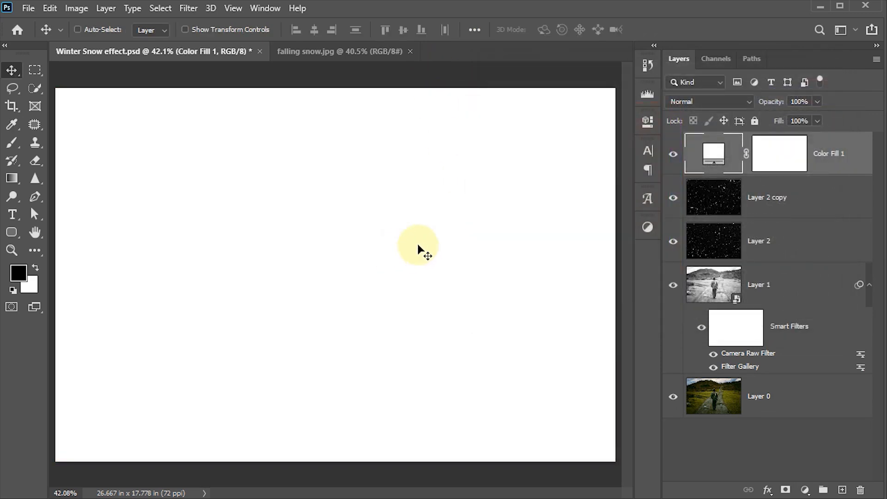
Open the white fill layer's blending options and split its Underlying Layer shadow range in Blend If to about 97/169.
double_click(840, 170)
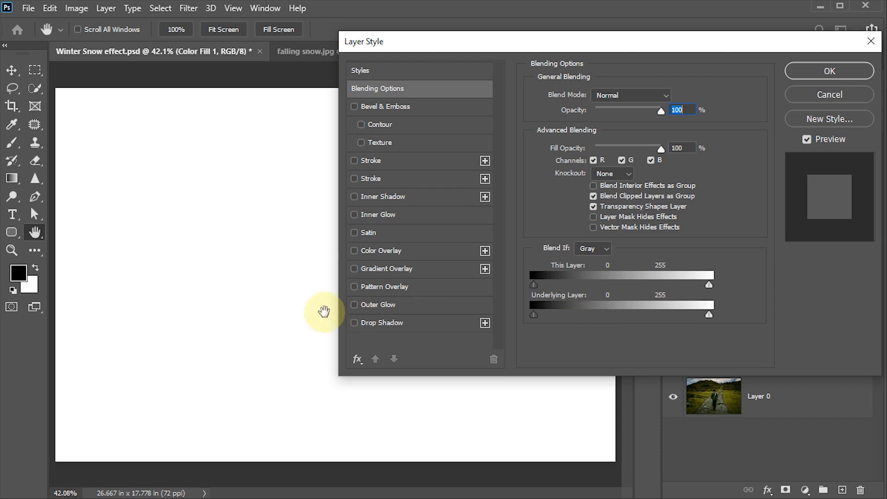
drag(473, 46, 629, 49)
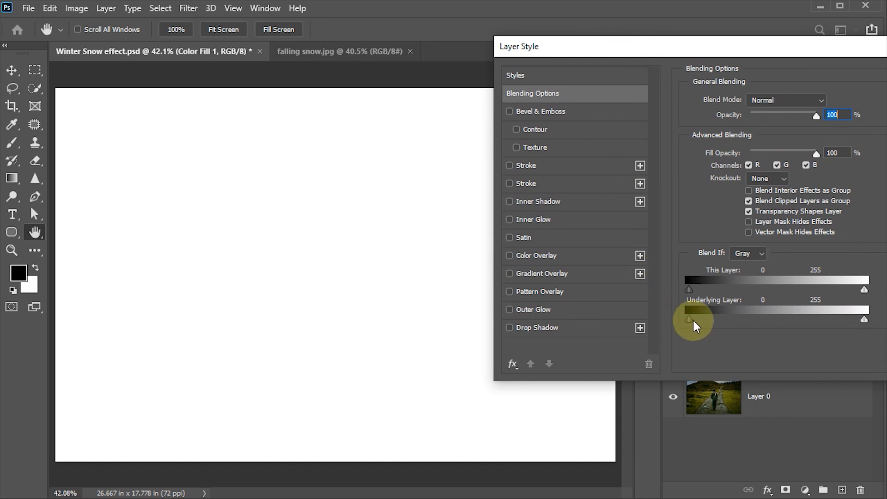
drag(691, 319, 749, 317)
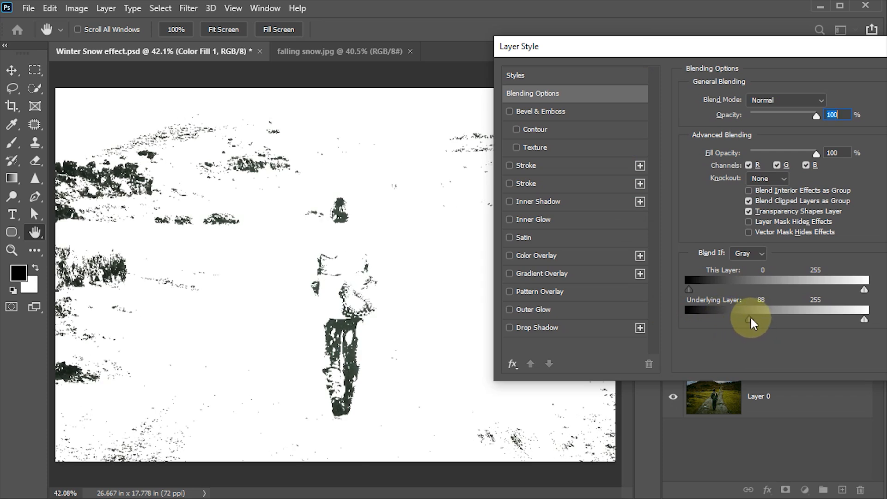
mouse_move(751, 318)
mouse_down()
mouse_move(820, 319)
mouse_move(755, 319)
mouse_up()
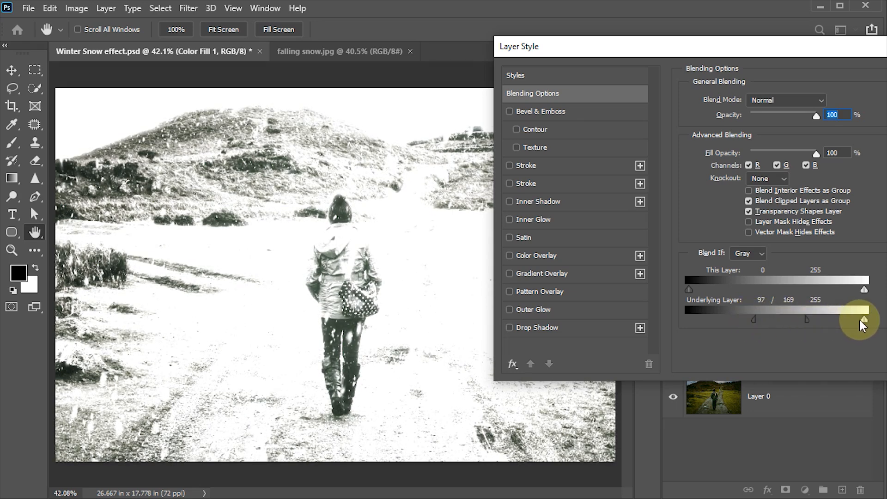
Split the Underlying Layer highlight range to 165/248, refine the shadow range to 128/170, apply the blending, and save the document.
mouse_move(862, 319)
mouse_down()
mouse_move(852, 320)
mouse_move(859, 319)
mouse_up()
drag(854, 318, 813, 323)
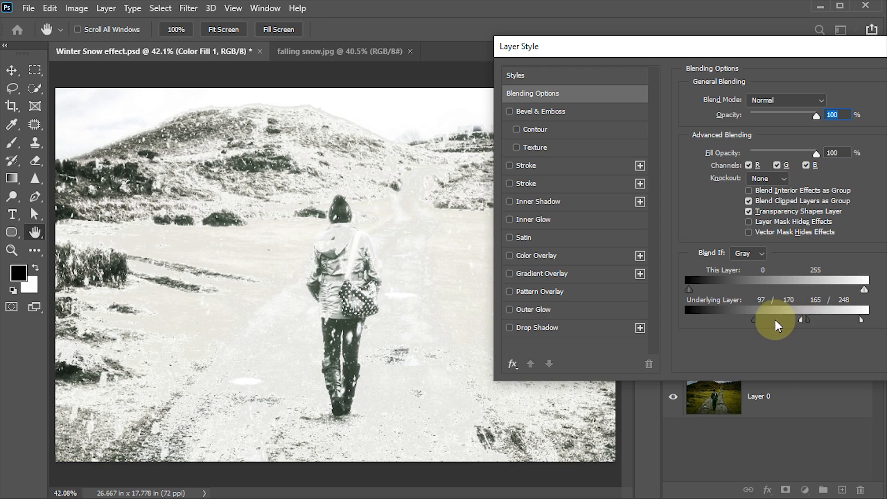
drag(761, 319, 774, 319)
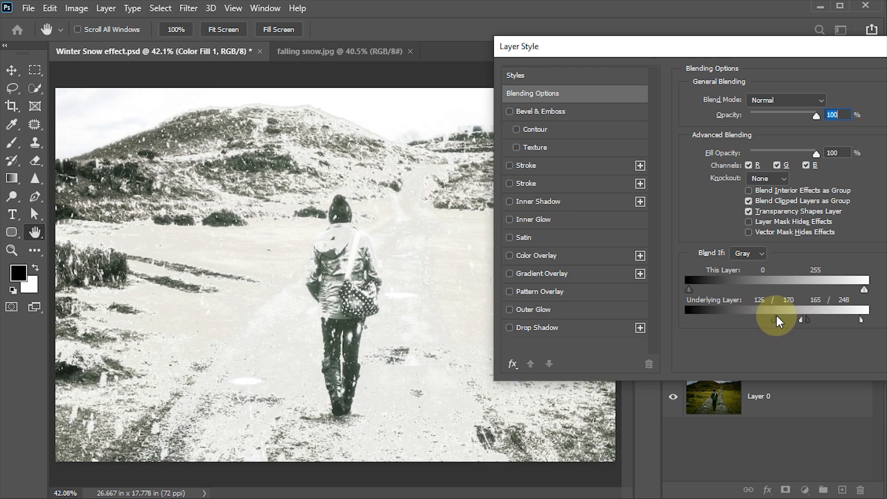
drag(764, 48, 652, 43)
drag(705, 43, 664, 43)
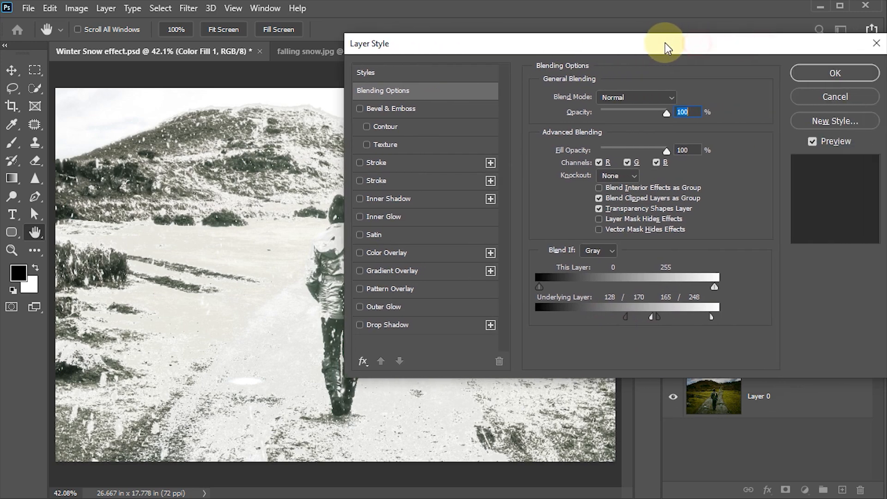
click(804, 73)
key(ctrl+s)
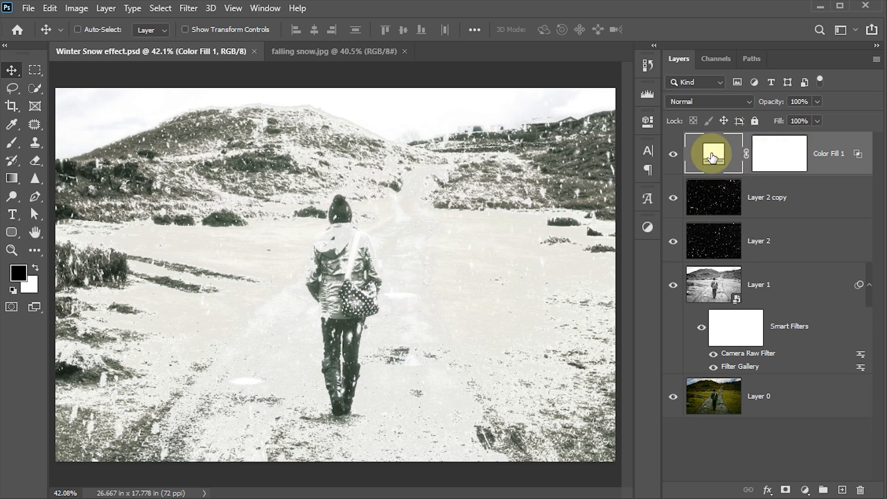
Paint black over the walking woman on the Color Fill 1 layer mask with a soft 100 px brush at 80% opacity.
click(775, 157)
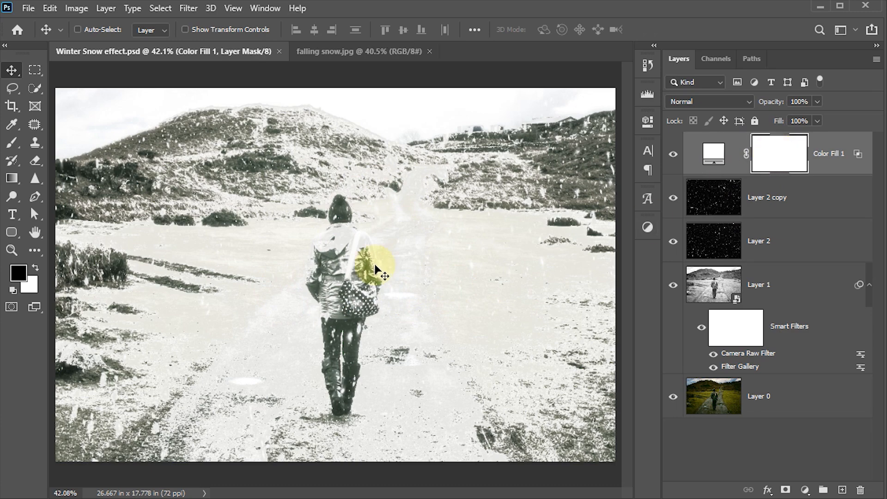
key(b)
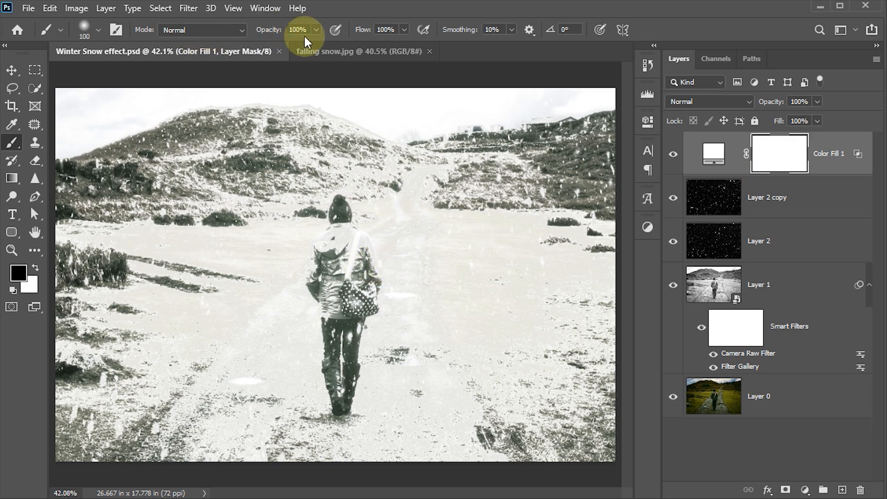
text(80)
key(Return)
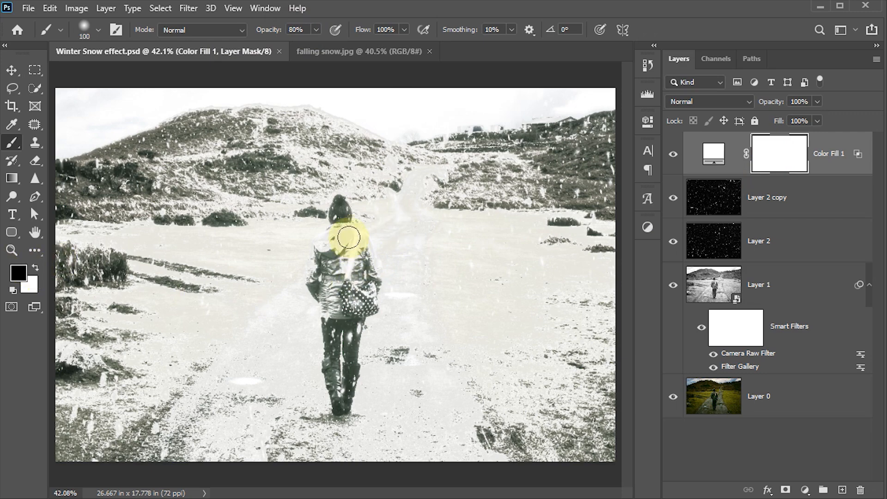
mouse_move(341, 210)
mouse_down()
mouse_move(336, 284)
mouse_move(318, 259)
mouse_move(339, 253)
mouse_move(364, 285)
mouse_move(353, 329)
mouse_move(347, 338)
mouse_move(335, 335)
mouse_move(335, 381)
mouse_move(346, 384)
mouse_move(339, 396)
mouse_move(337, 325)
mouse_move(347, 288)
mouse_move(363, 289)
mouse_move(356, 270)
mouse_move(336, 267)
mouse_move(333, 340)
mouse_move(317, 262)
mouse_move(315, 291)
mouse_move(312, 276)
mouse_move(336, 293)
mouse_move(342, 220)
mouse_move(351, 242)
mouse_move(359, 210)
mouse_move(357, 268)
mouse_move(378, 285)
mouse_move(358, 235)
mouse_move(345, 409)
mouse_up()
Paint black along the tracks of the path on the Color Fill 1 mask with the brush at 50% opacity.
mouse_move(408, 233)
mouse_down()
mouse_move(408, 201)
mouse_move(404, 253)
mouse_move(405, 194)
mouse_move(413, 207)
mouse_move(394, 285)
mouse_move(419, 322)
mouse_move(414, 256)
mouse_move(397, 280)
mouse_move(397, 323)
mouse_move(402, 376)
mouse_move(426, 423)
mouse_up()
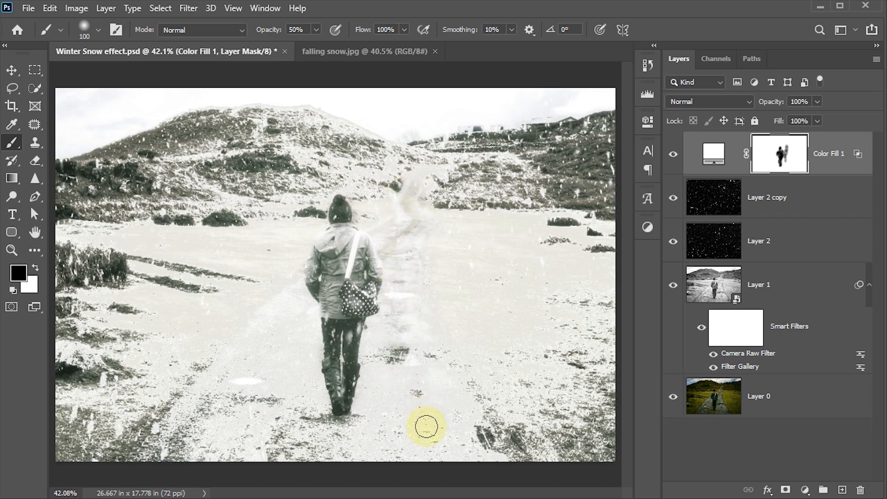
mouse_move(282, 316)
mouse_down()
mouse_move(240, 370)
mouse_move(235, 494)
mouse_up()
drag(409, 453, 437, 464)
mouse_move(414, 190)
mouse_down()
mouse_move(399, 246)
mouse_move(385, 217)
mouse_move(399, 238)
mouse_move(416, 228)
mouse_move(402, 338)
mouse_move(409, 403)
mouse_move(422, 337)
mouse_move(465, 436)
mouse_up()
Lower the Color Fill 1 layer's opacity to 85%.
click(12, 70)
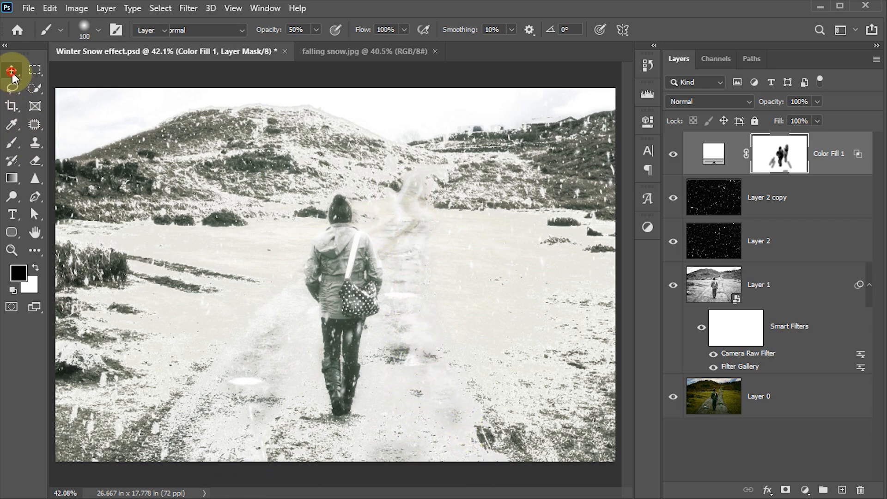
click(799, 102)
text(85)
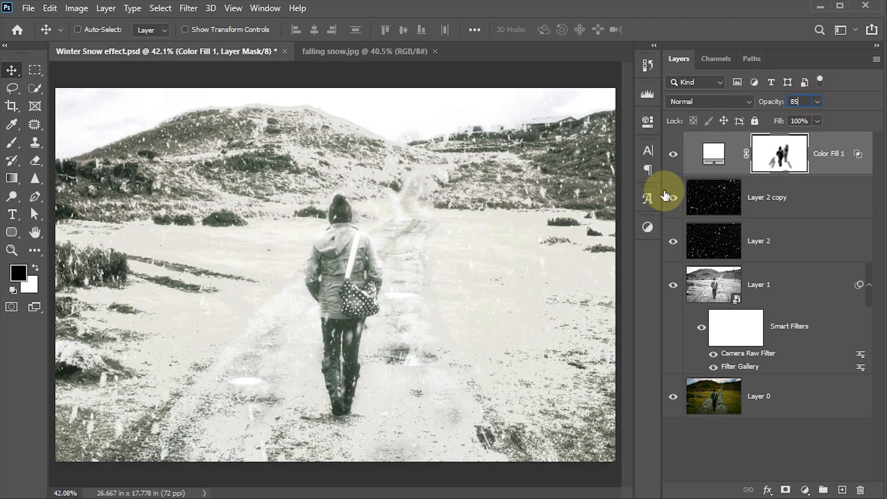
key(Return)
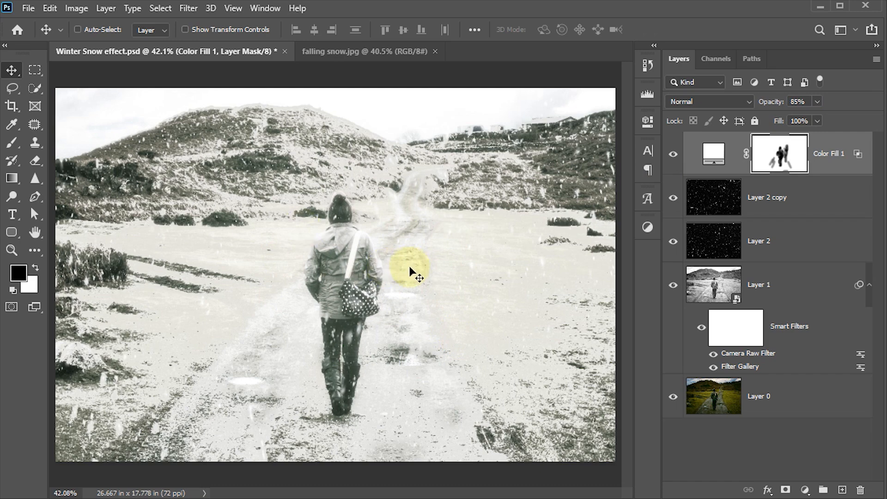
Compare the winter effect with the original photo in Layer 0, and inspect the woman and the path enlarged without the panels.
alt+click(674, 399)
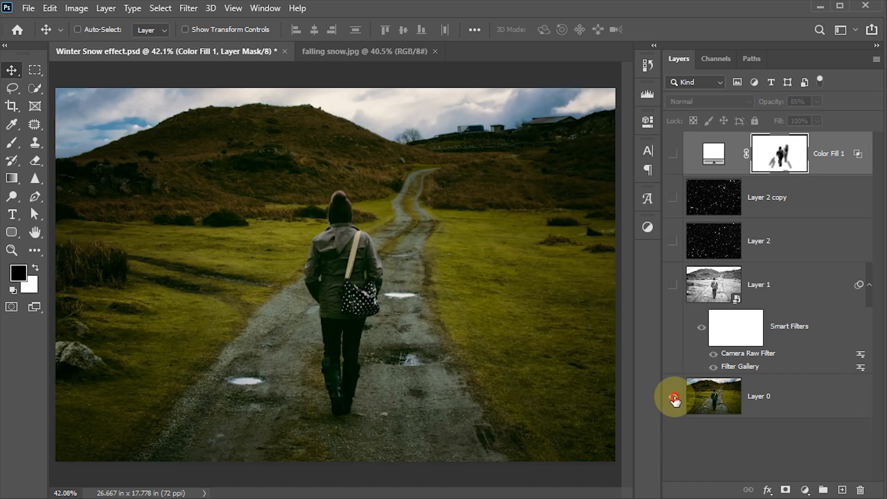
alt+click(674, 399)
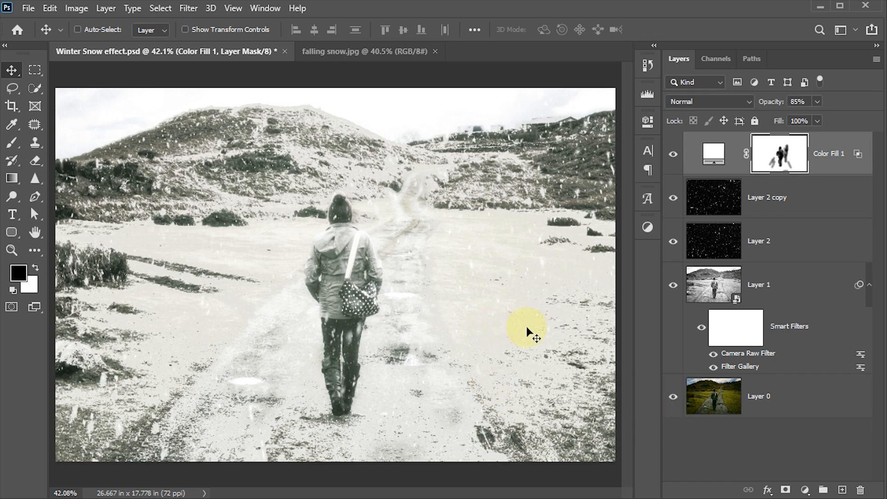
key(Tab)
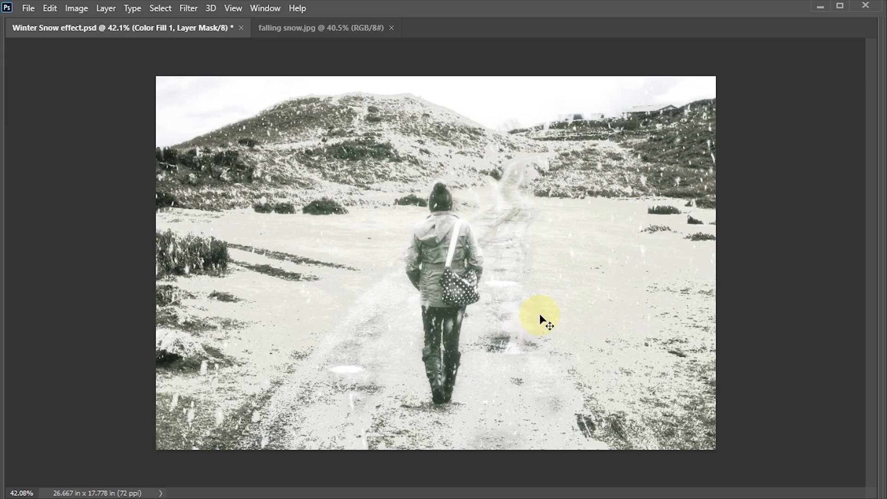
scroll(532, 304, up, 3)
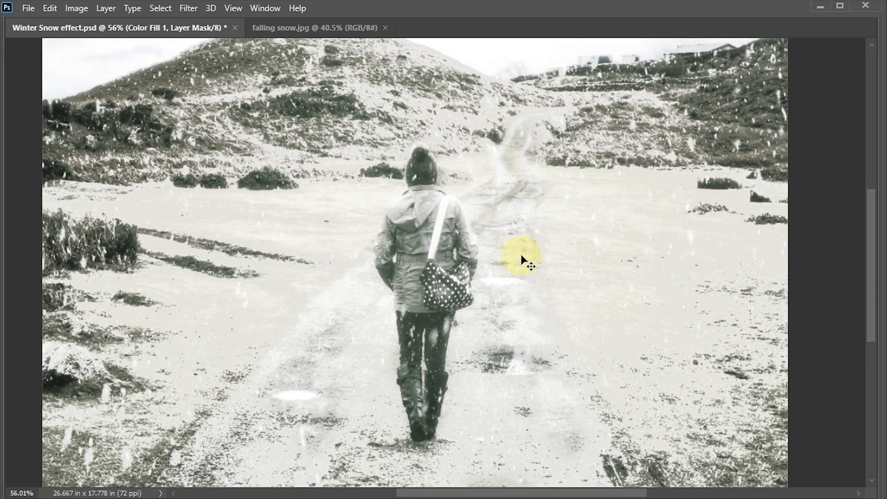
key(Tab)
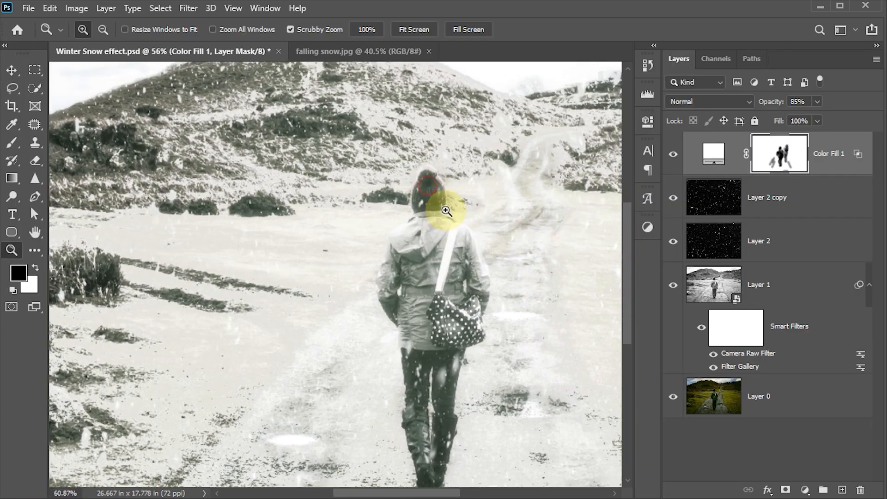
key(Tab)
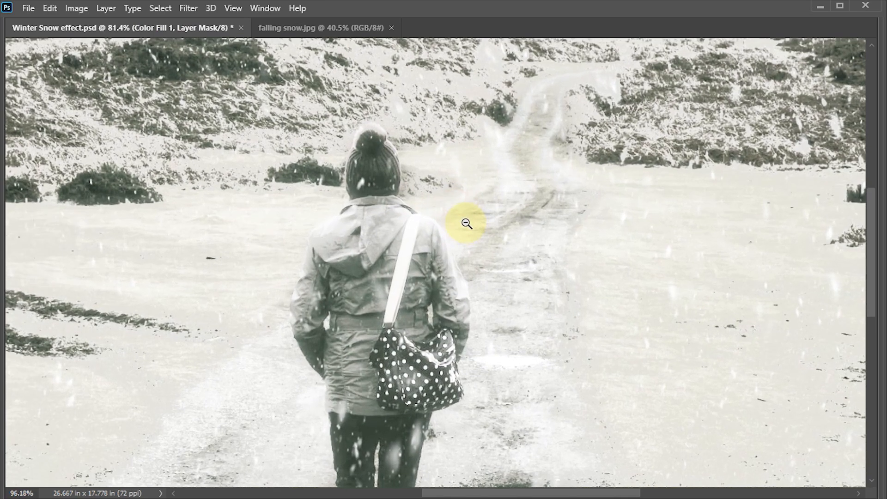